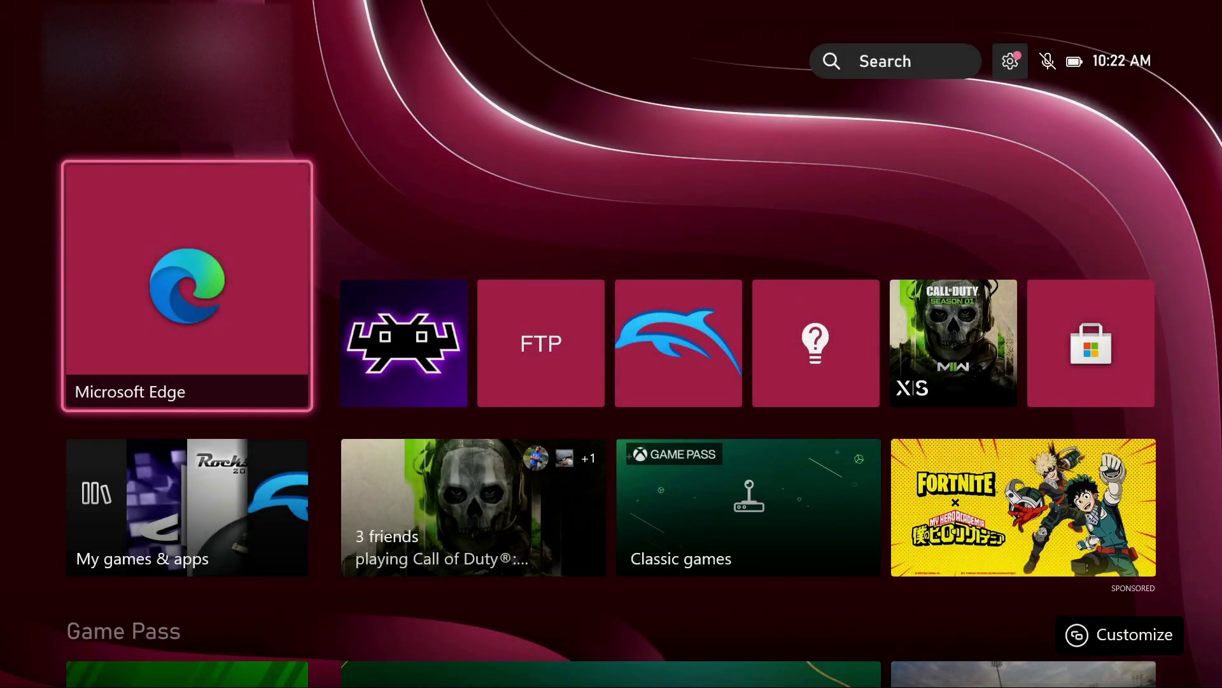
- Launch Microsoft Edge from the Xbox Home screen and select its address bar
key(Return)
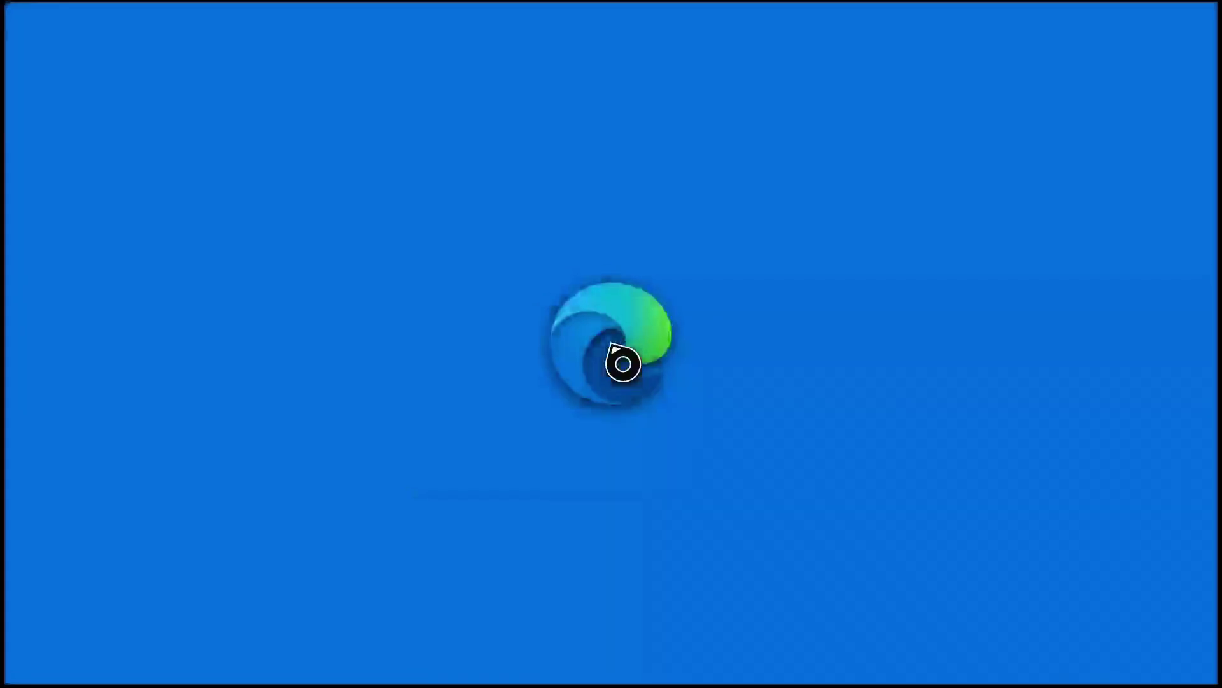
click(622, 70)
text(h)
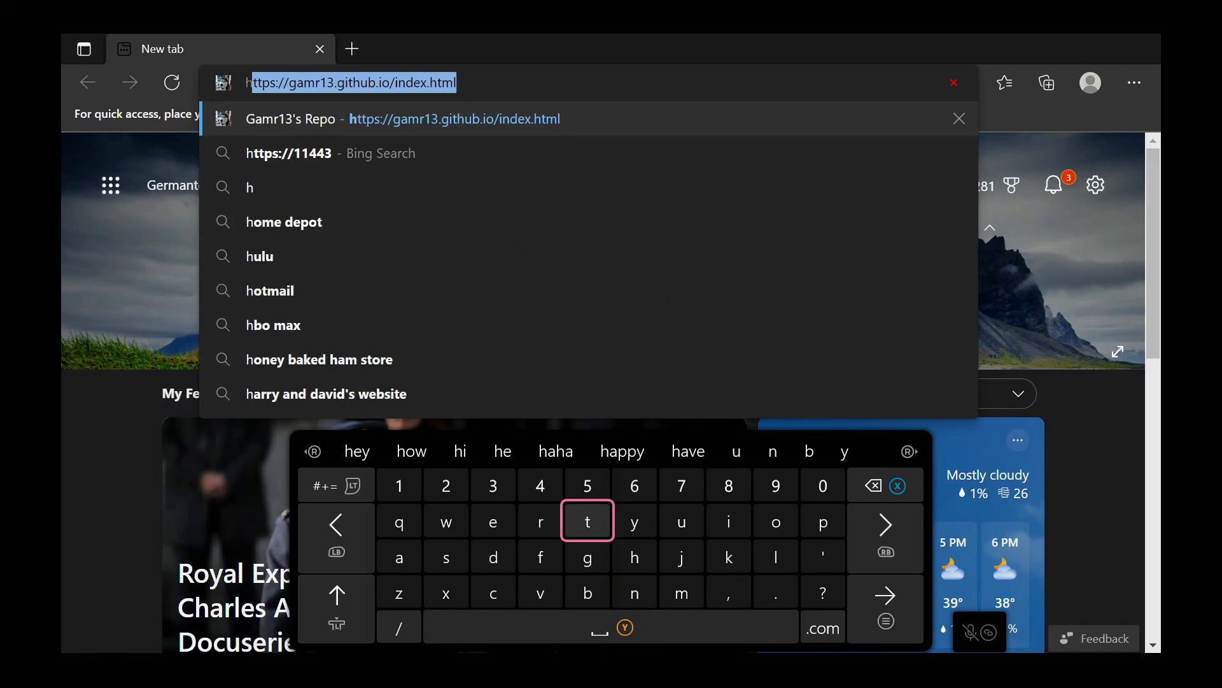
text(ttp)
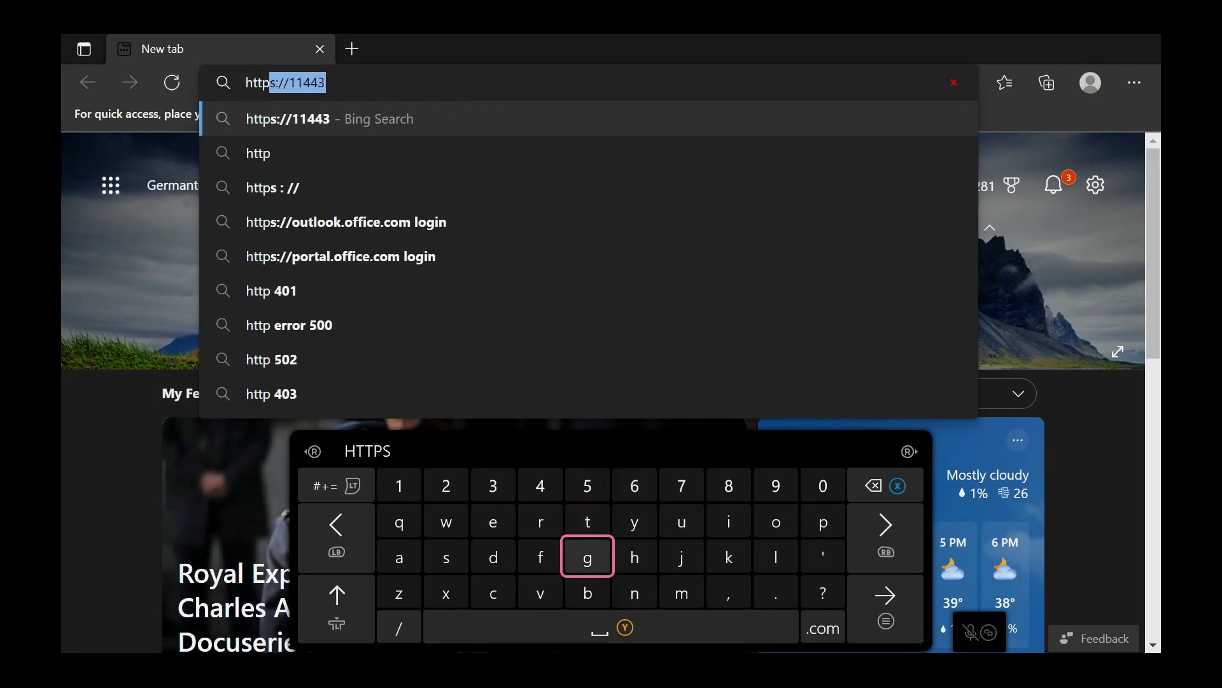
text(s)
key(Right)
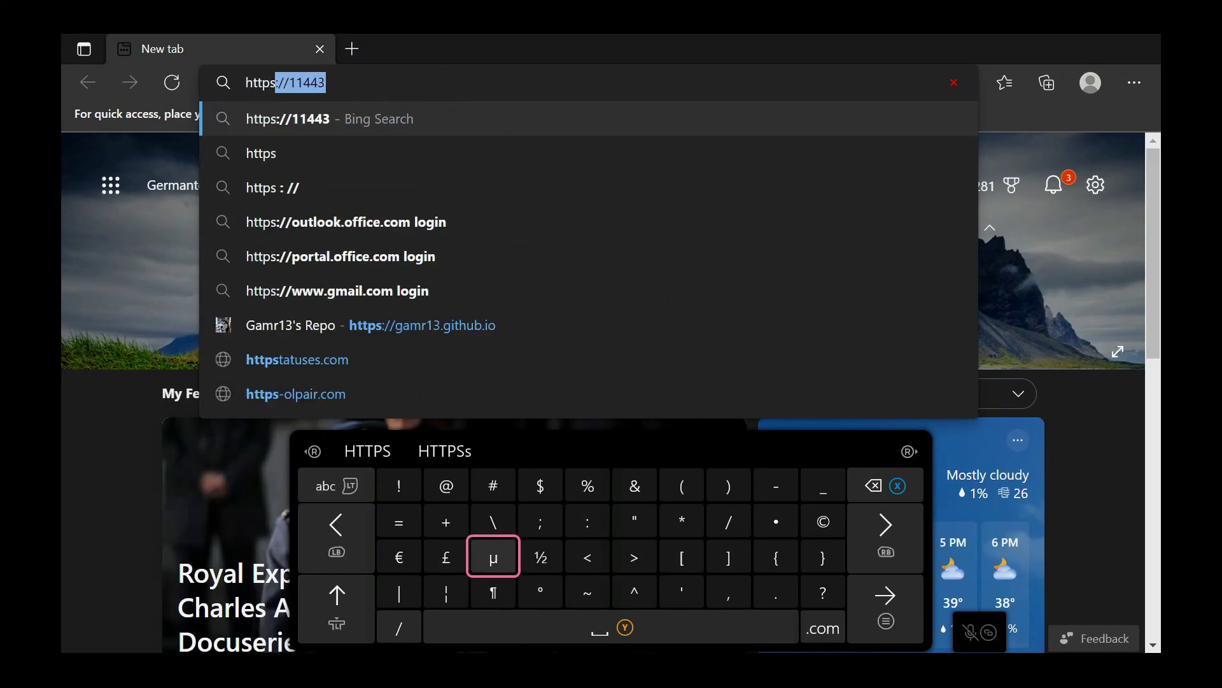
key(Up)
key(Right)
key(Right)
text(:)
key(Up)
key(Down)
key(Right)
key(Right)
key(Right)
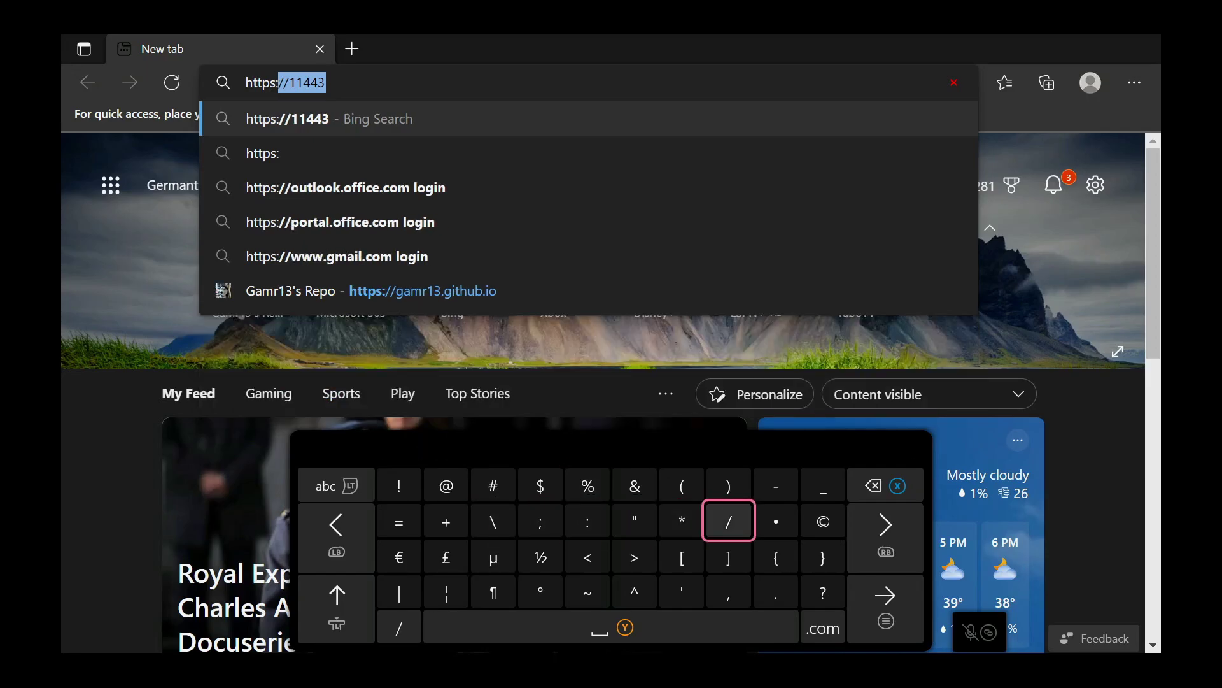
text(//)
key(Left)
key(Left)
key(Left)
text(t)
key(Right)
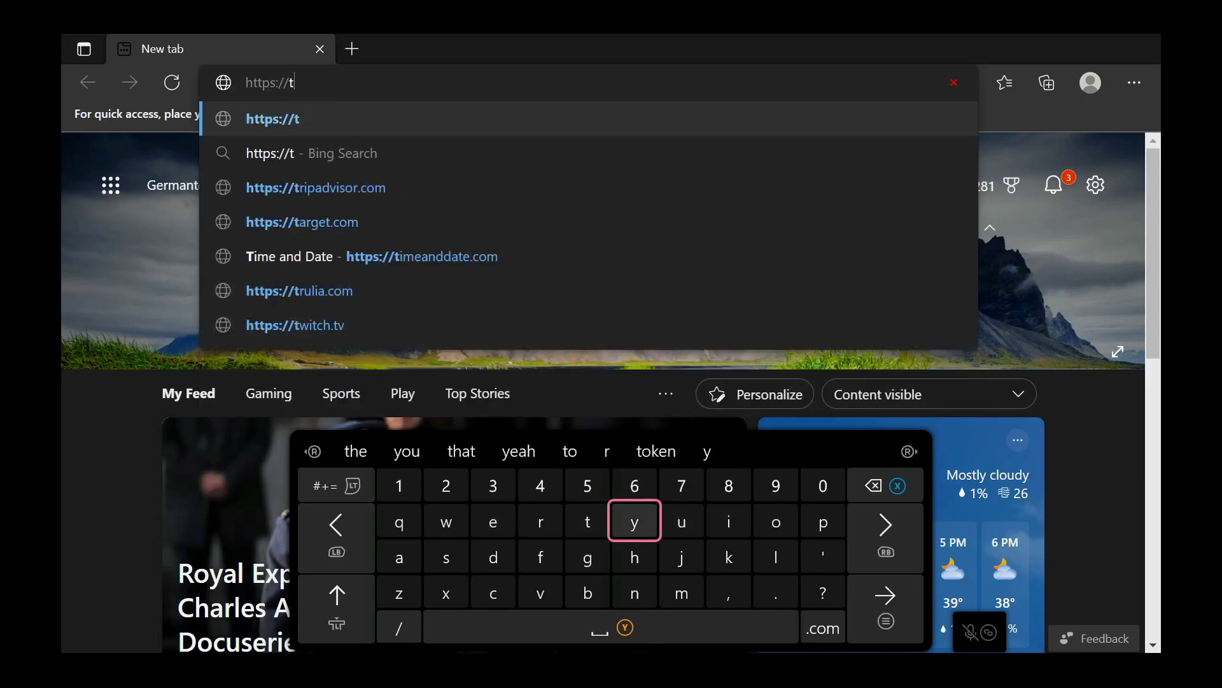
key(Right)
key(Right)
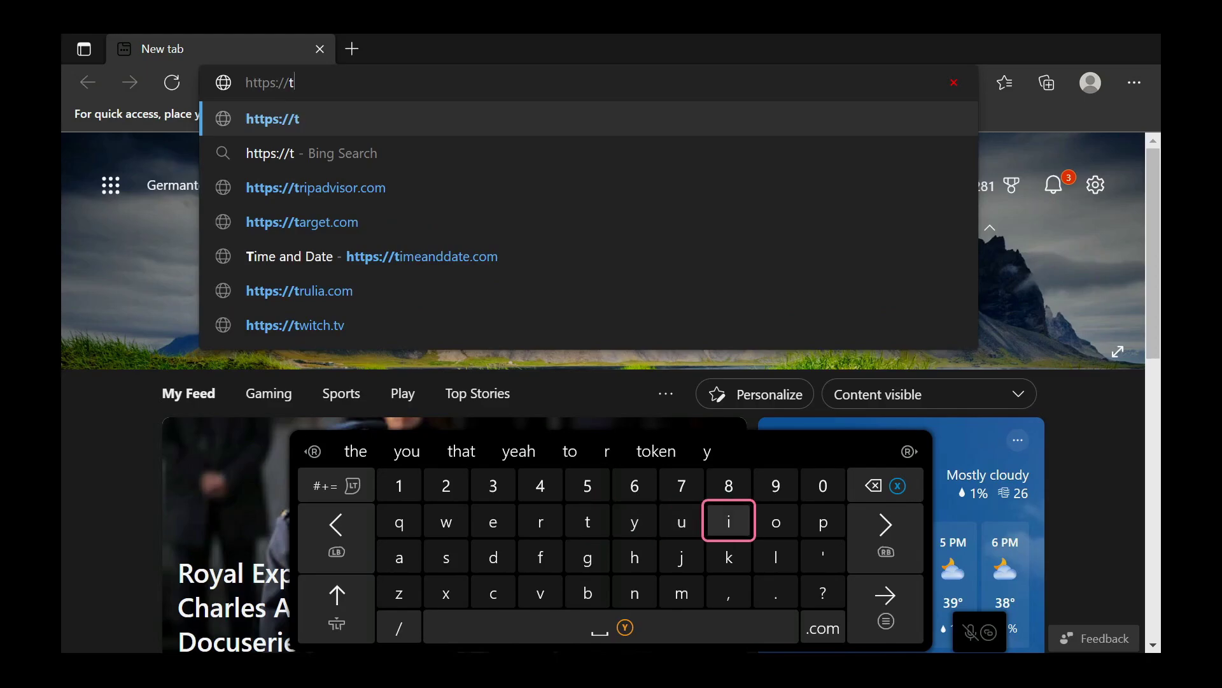
text(i)
key(Left)
key(Left)
key(Down)
key(Down)
text(n)
key(Up)
key(Left)
key(Up)
text(t)
key(BackSpace)
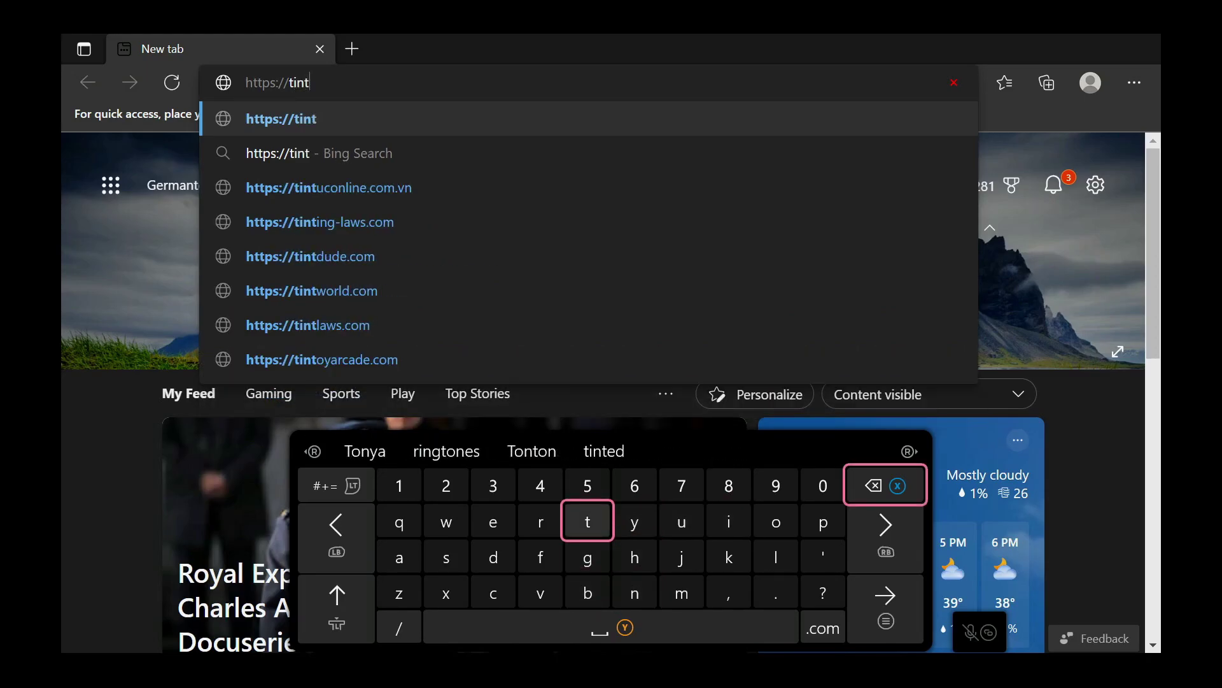
key(Right)
text(y)
key(Right)
text(u)
key(Left)
key(Left)
key(Left)
text(r)
key(Down)
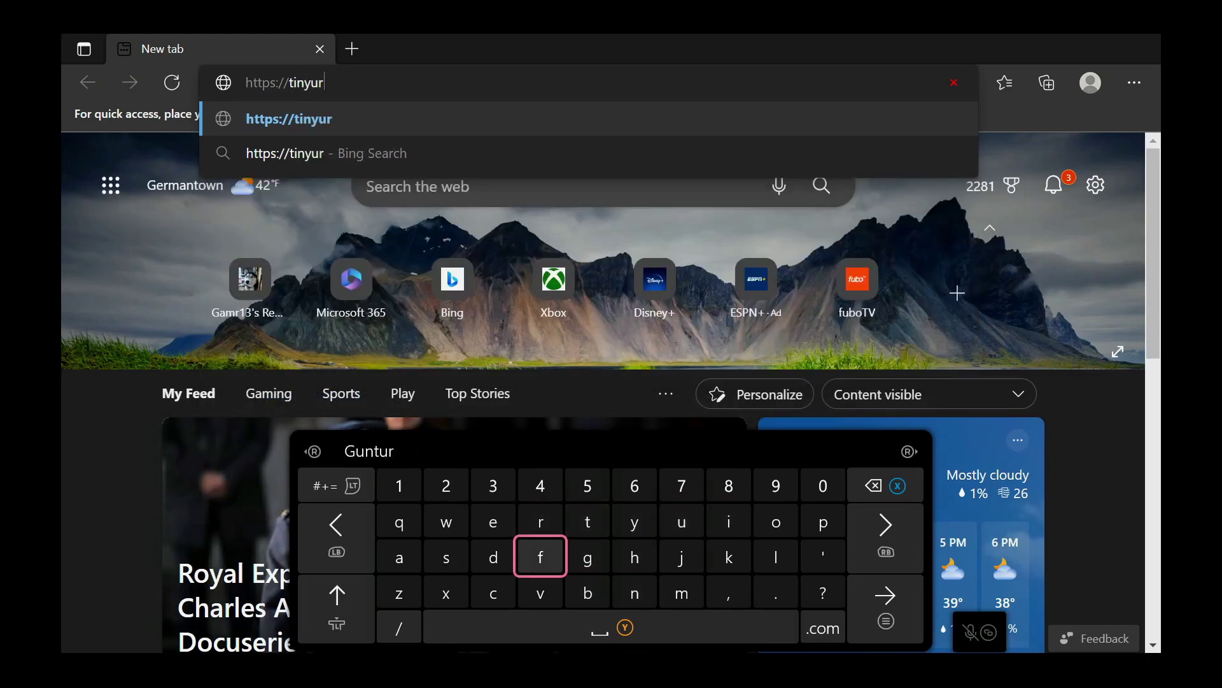
key(Right)
key(Right)
key(Right)
key(Right)
key(Right)
text(l)
key(Down)
key(Right)
key(Down)
text(.com)
key(Up)
key(Left)
key(Left)
key(Left)
key(Left)
key(Left)
key(Left)
key(Left)
key(Left)
key(Left)
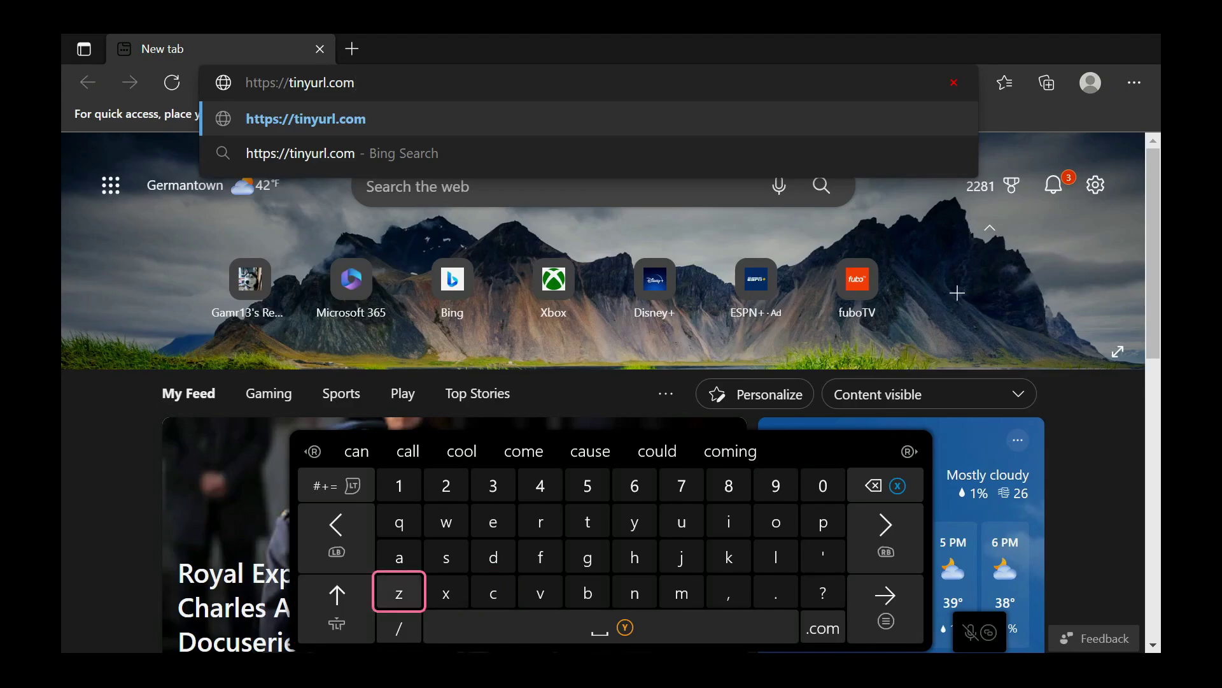
key(Down)
text(/)
key(Up)
key(Up)
key(Right)
key(Right)
key(Right)
key(Up)
key(Up)
text(4)
key(Down)
key(Down)
key(Right)
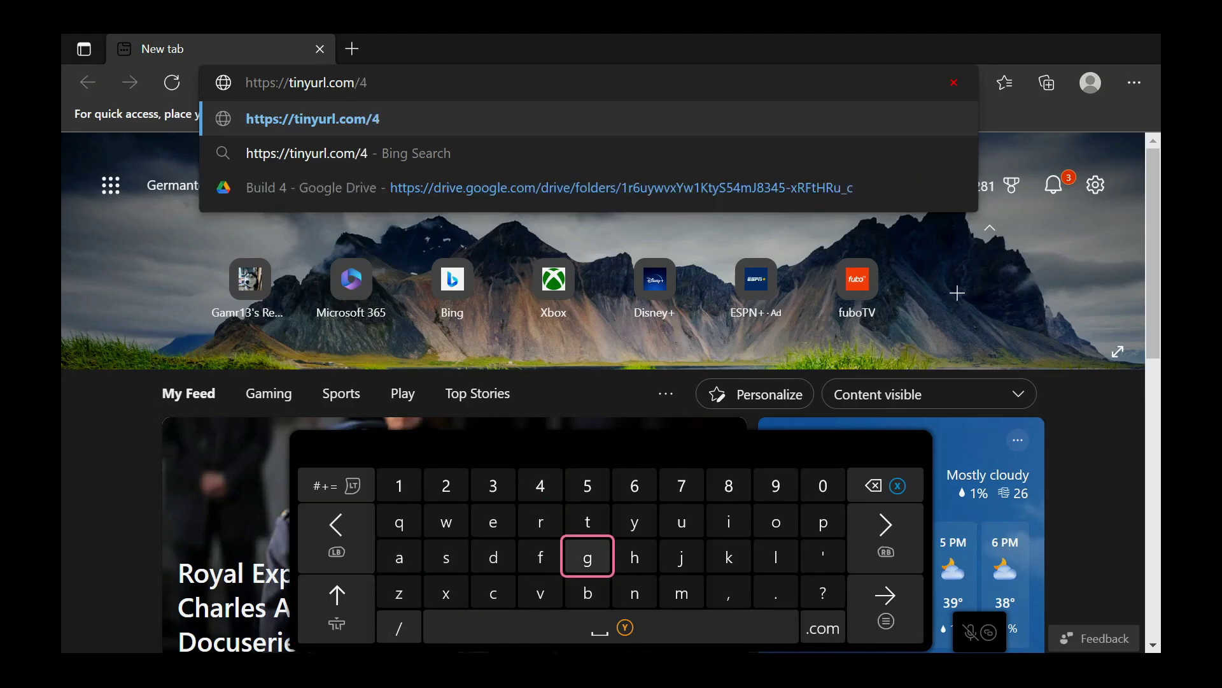
key(Right)
text(h)
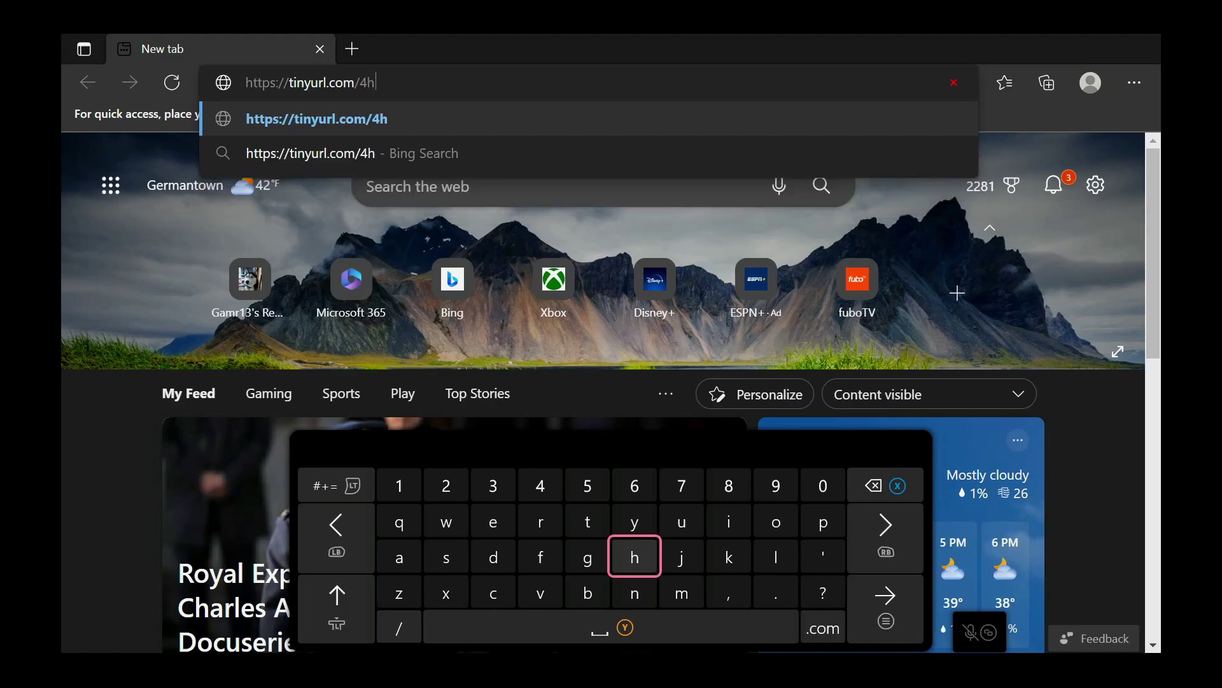
key(Left)
key(Left)
text(f)
key(Up)
key(Right)
key(Right)
key(Right)
key(Right)
key(Right)
key(Right)
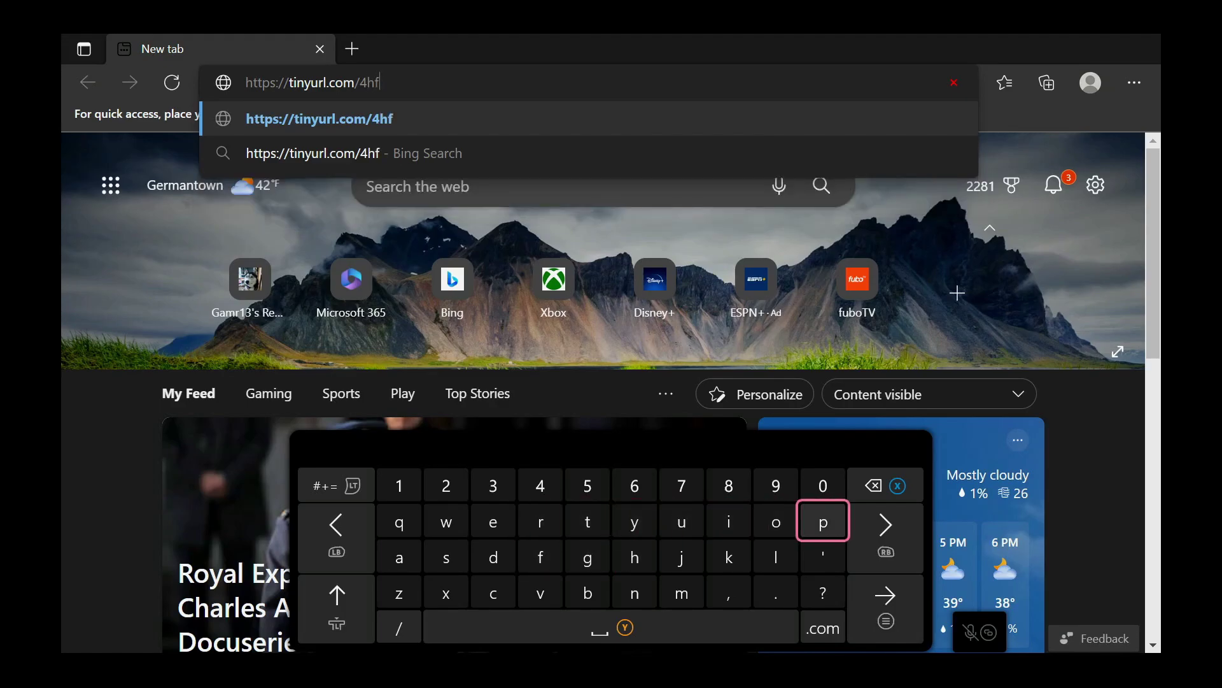
text(p)
key(Left)
key(Left)
key(Left)
key(Up)
text(7)
key(Down)
key(Down)
key(Down)
key(Left)
key(Left)
key(Left)
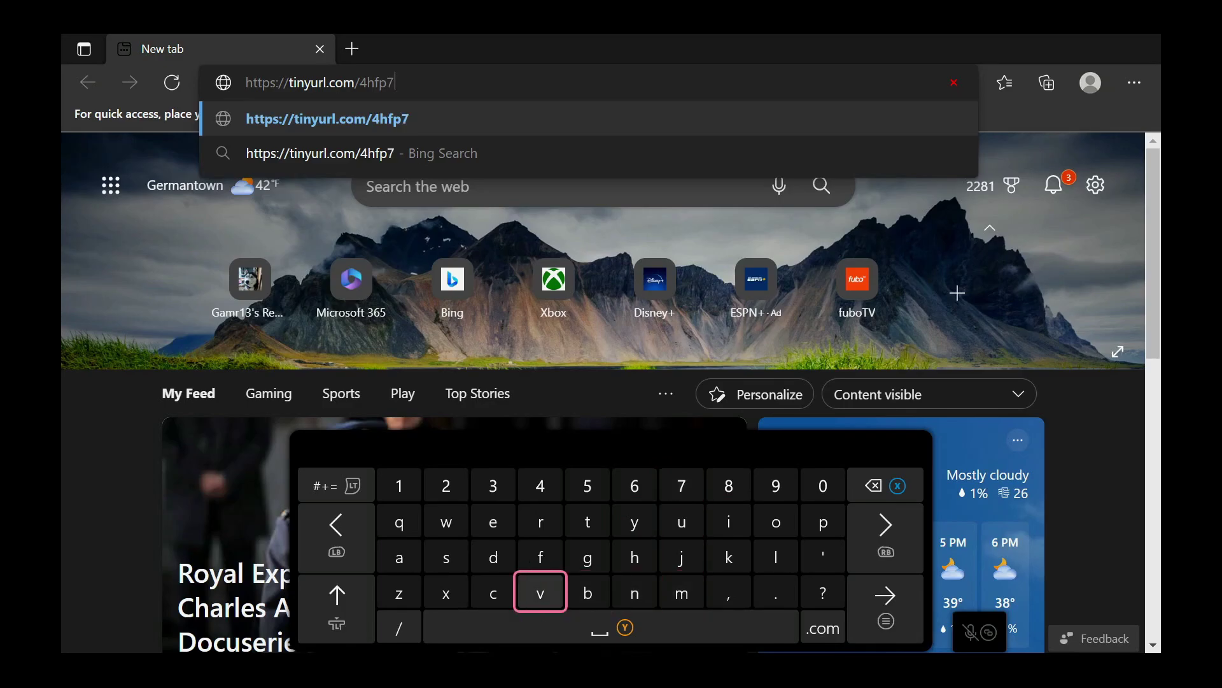
text(v)
key(Up)
key(Up)
text(5)
key(Left)
key(Left)
key(Left)
key(Down)
key(Down)
text(a)
key(Return)
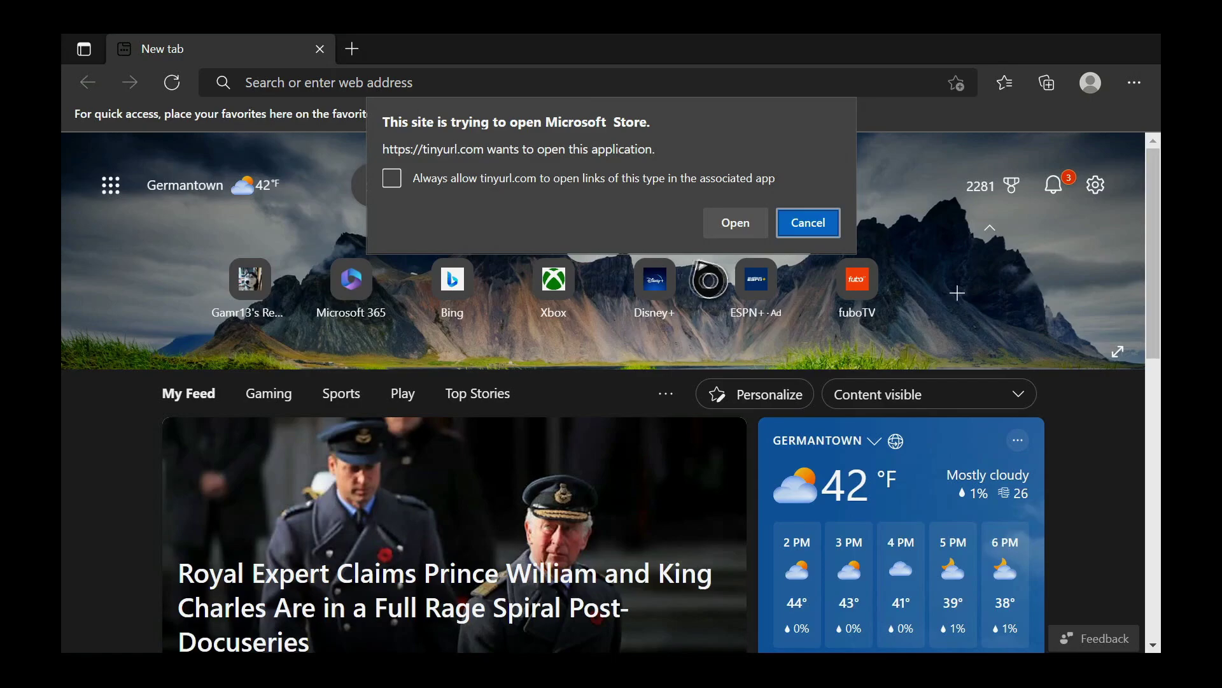
- Let the tinyurl link open Microsoft Store, then bring up paste options in Chrome's address bar
click(729, 230)
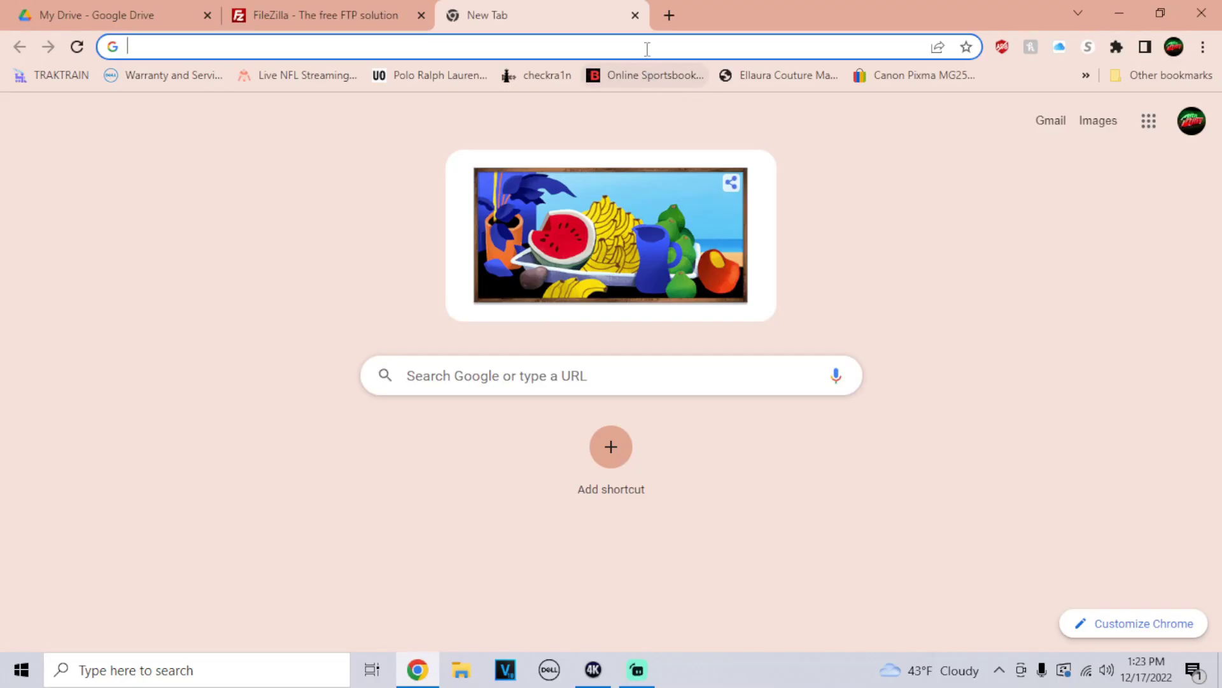
right_click(645, 50)
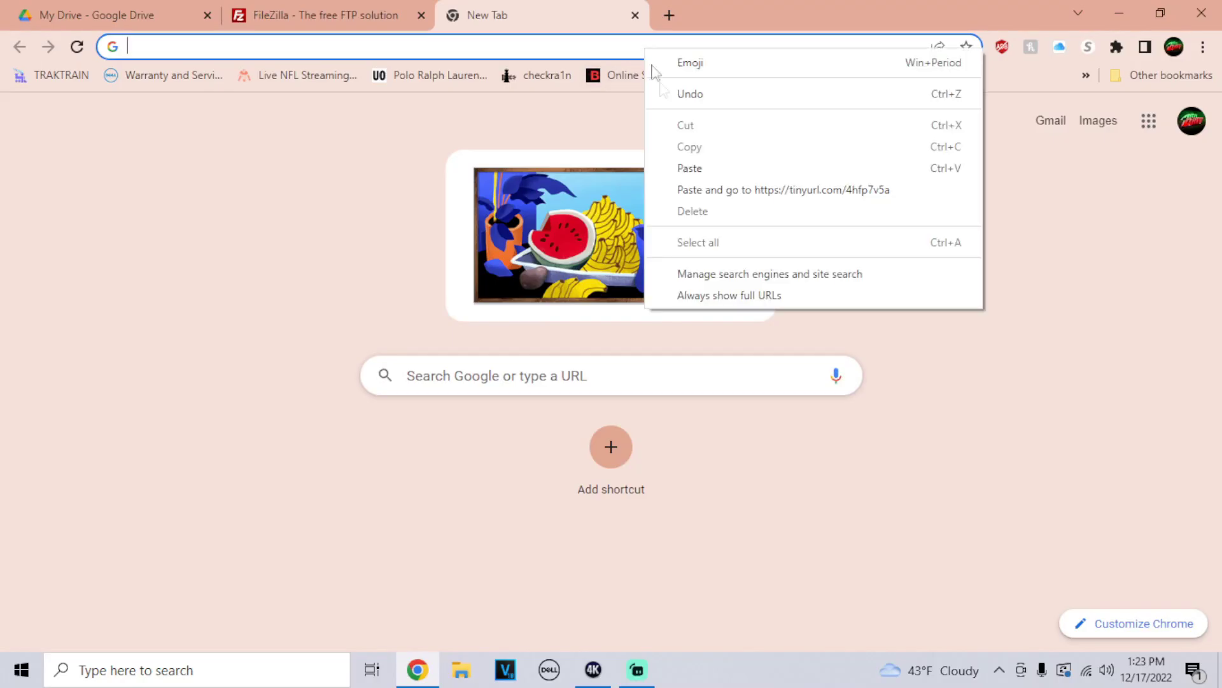
- Paste and go to the short link in Chrome, letting it open DolphinInt in Microsoft Store
click(700, 192)
click(703, 199)
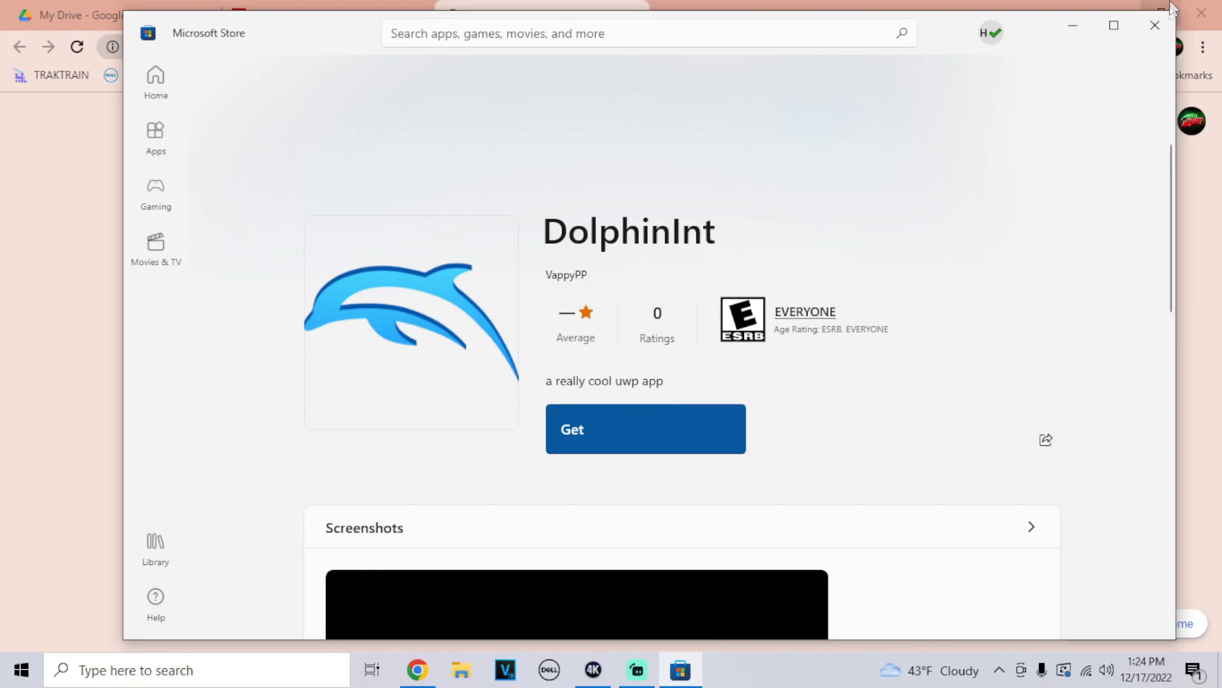
- Close the Microsoft Store window, visit the FileZilla website, then return to the Dolphin Files.rar preview
click(1155, 26)
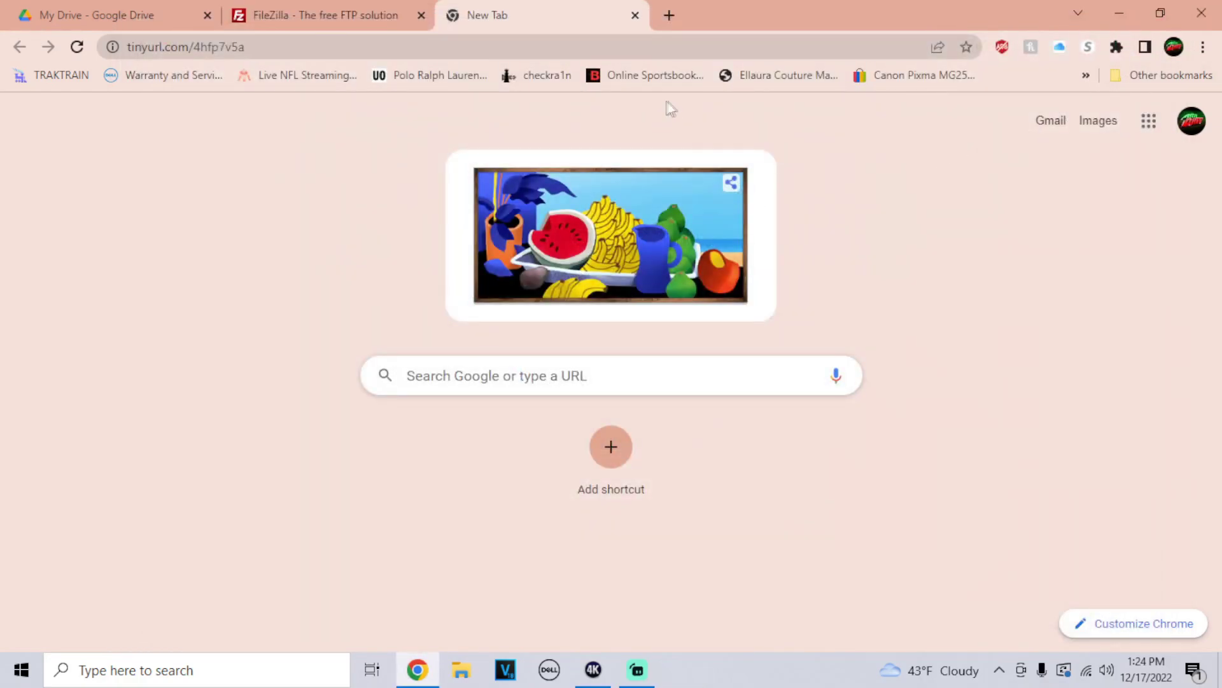
click(316, 18)
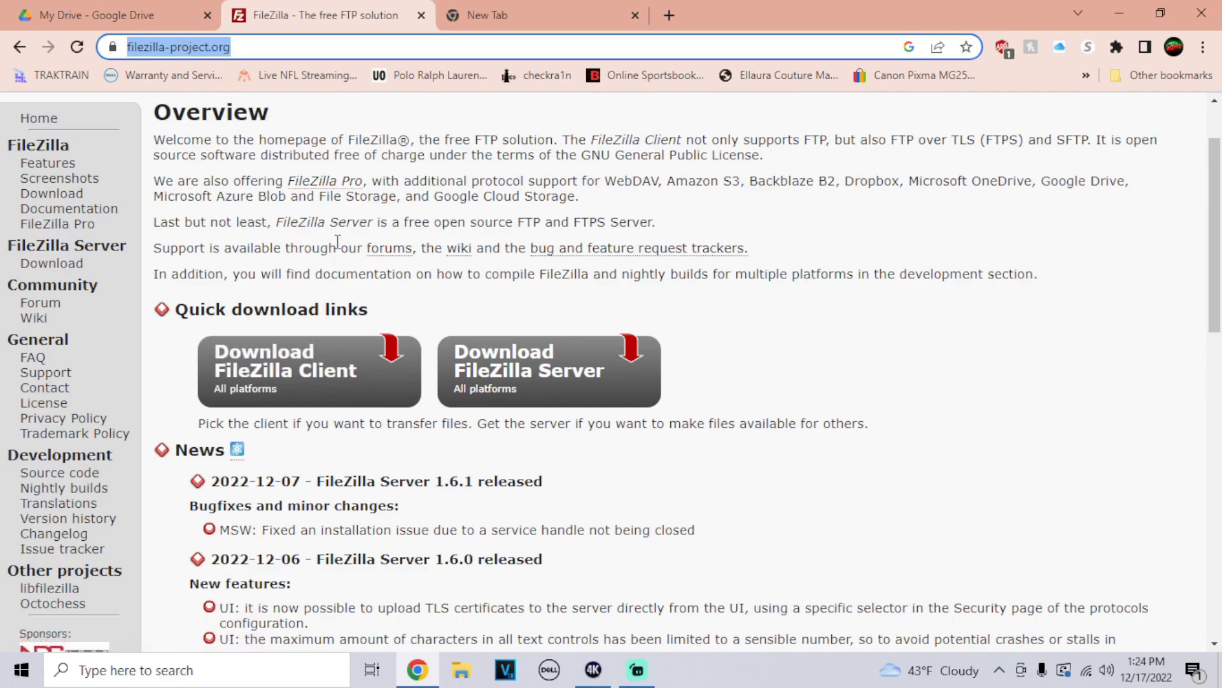
key(ctrl+shift+Tab)
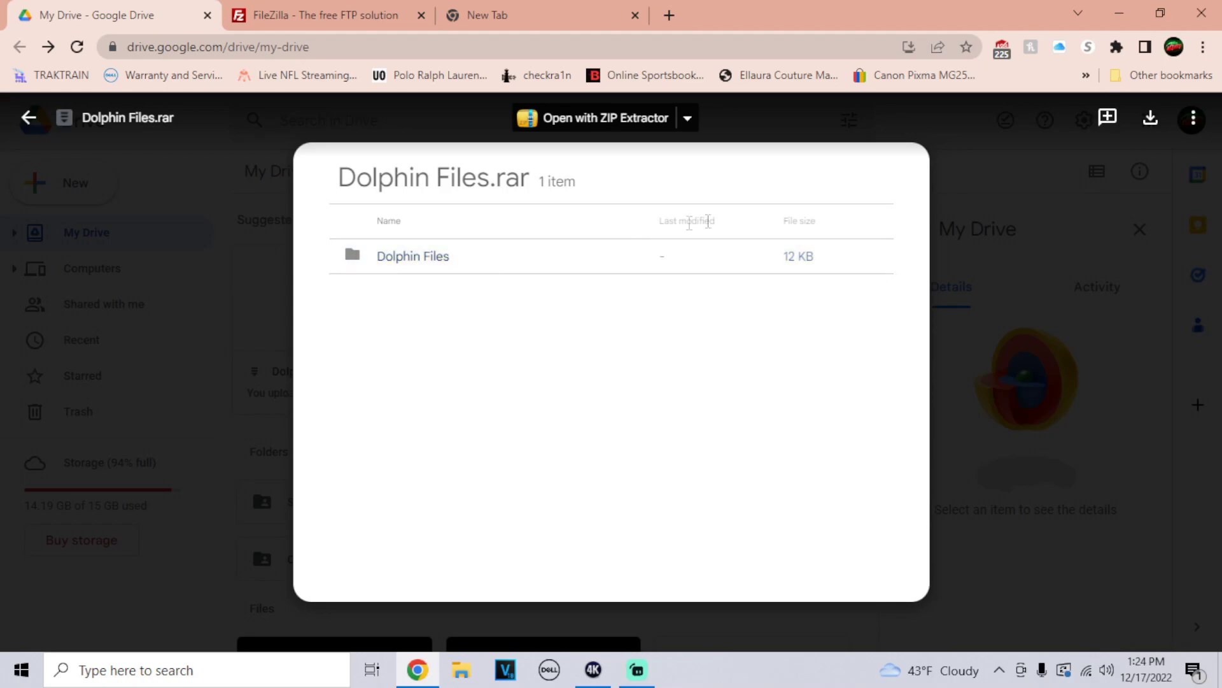
- Download Dolphin Files.rar from Google Drive, choosing Desktop as the save location
click(1152, 121)
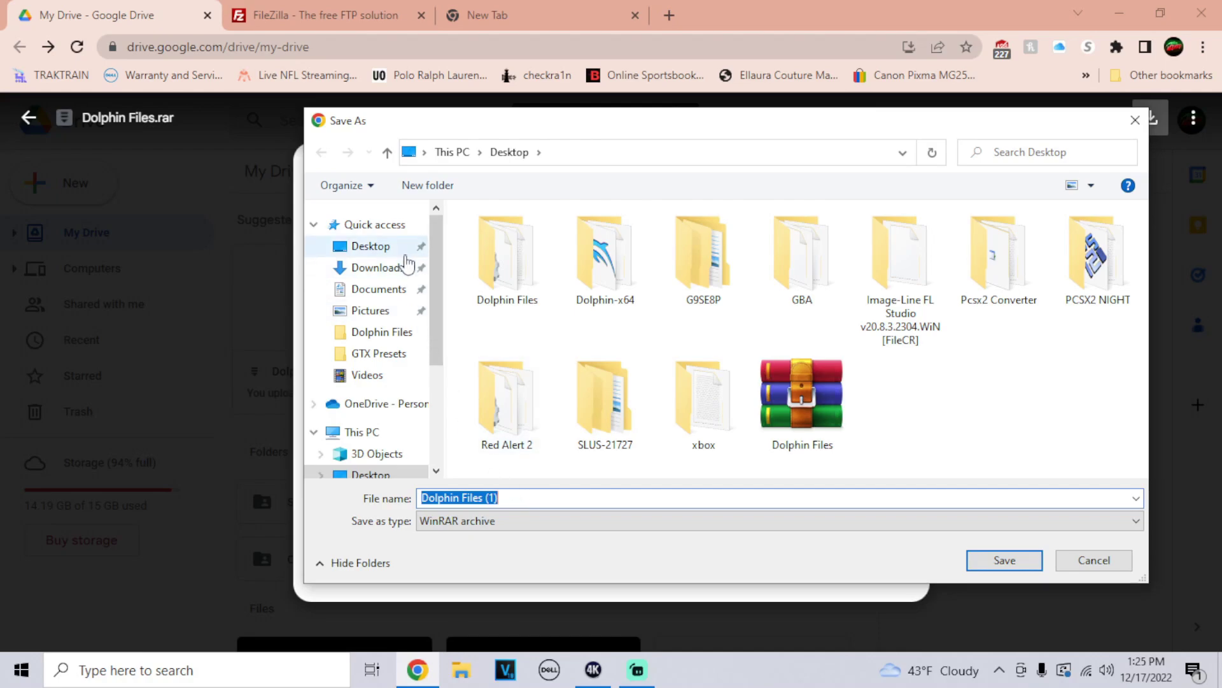
click(385, 252)
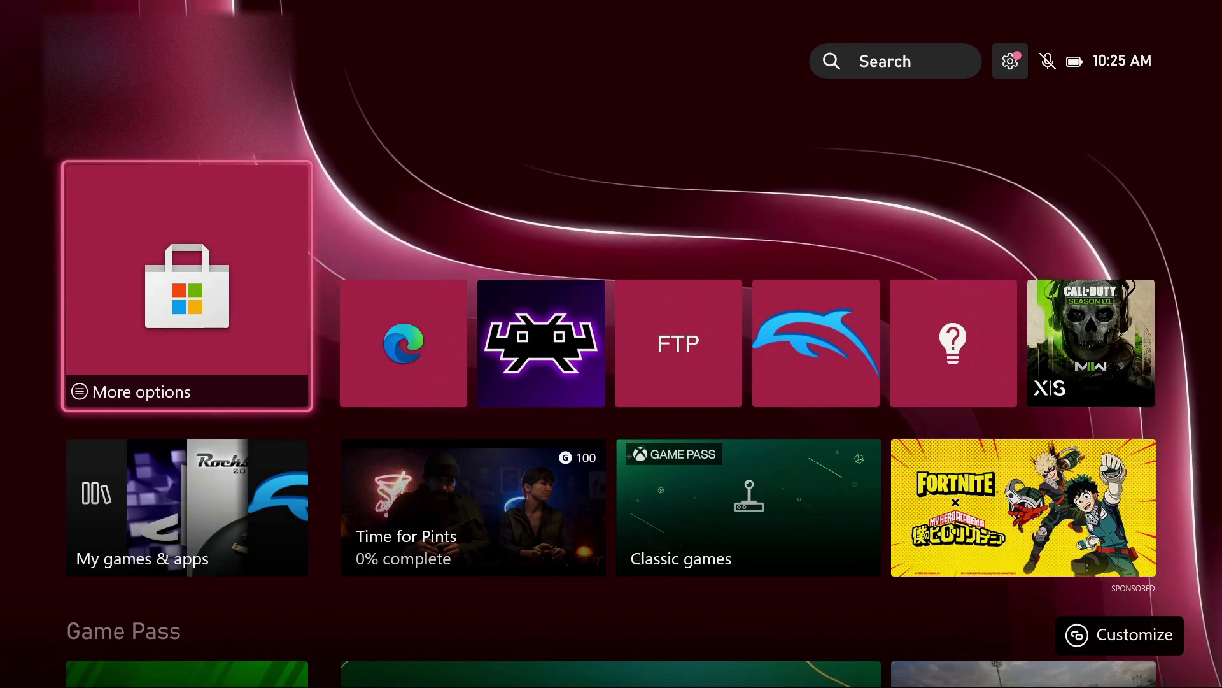
- Launch DurangoFTP from My games & apps and start its FTP server on port 21
key(Down)
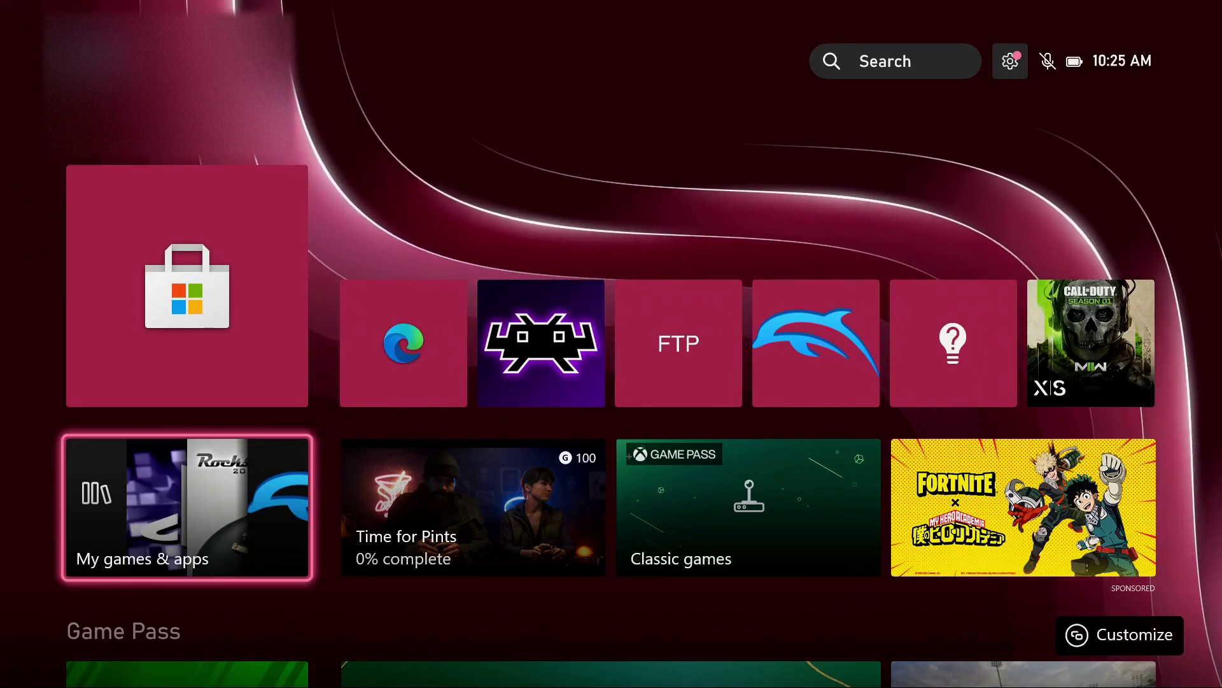
key(Right)
key(Down)
key(Down)
key(Down)
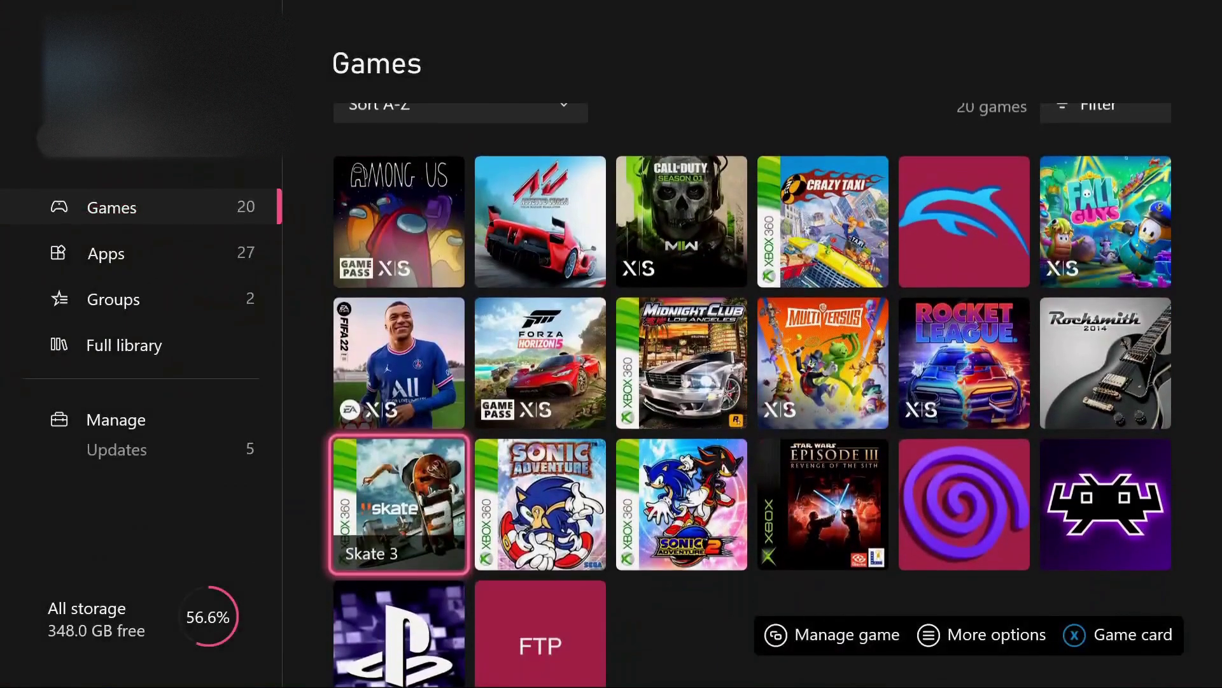
key(Right)
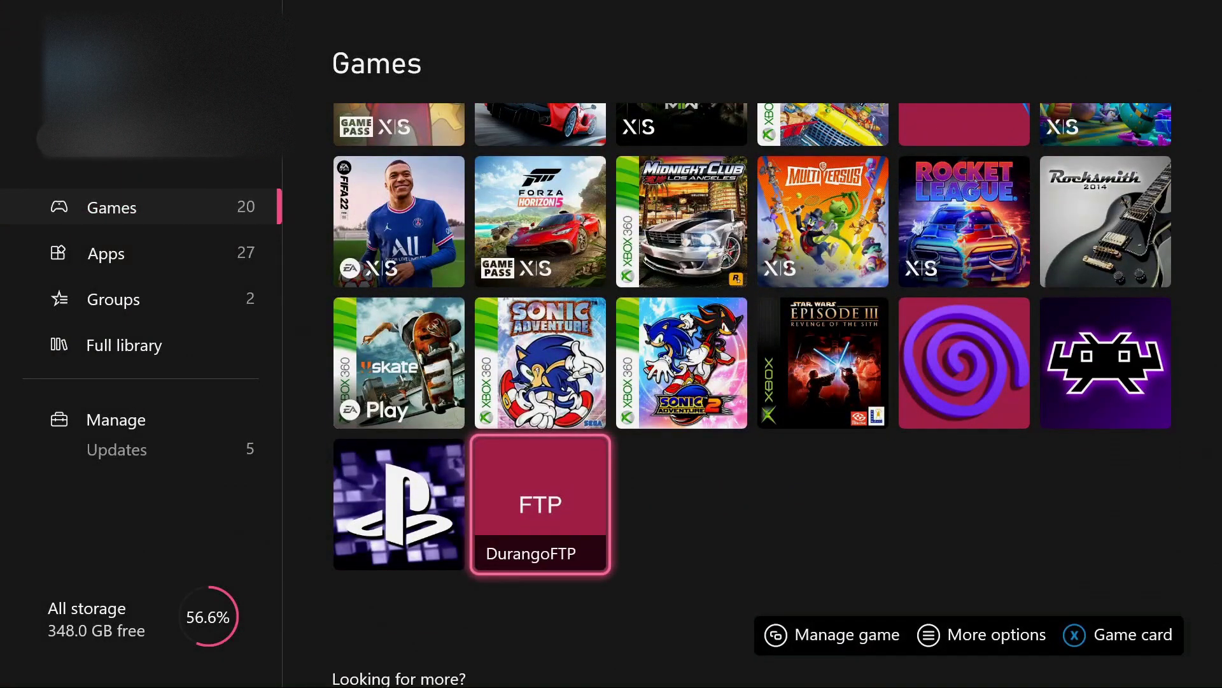
key(Return)
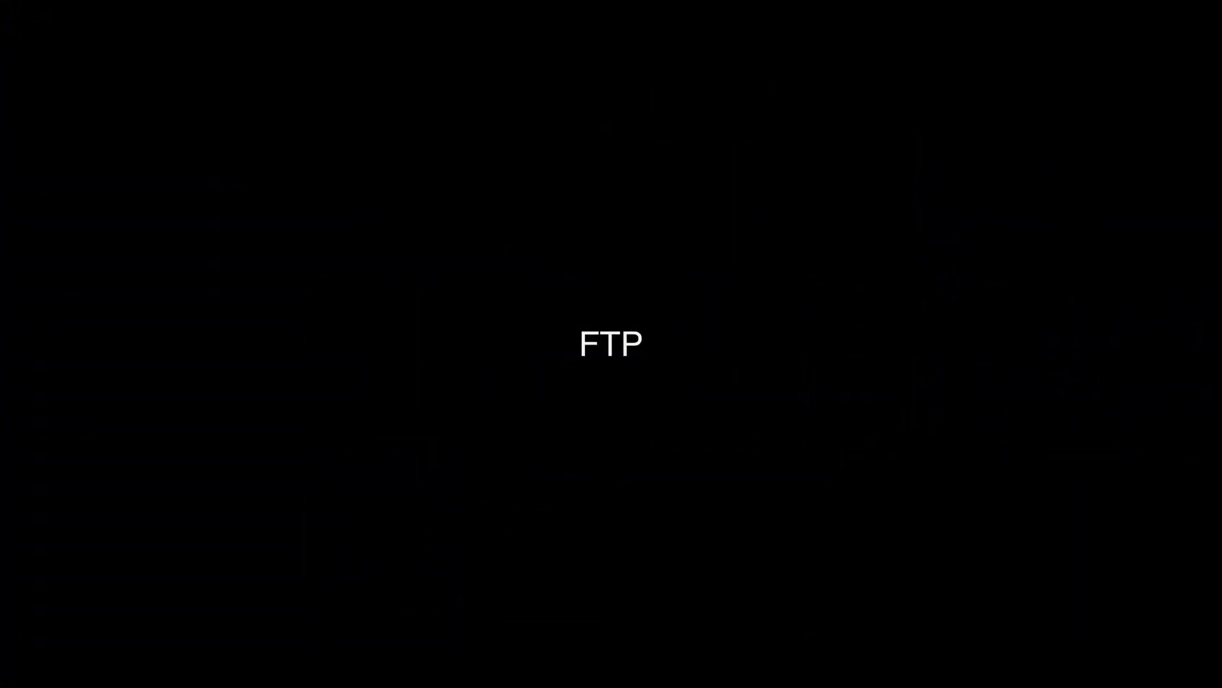
key(Down)
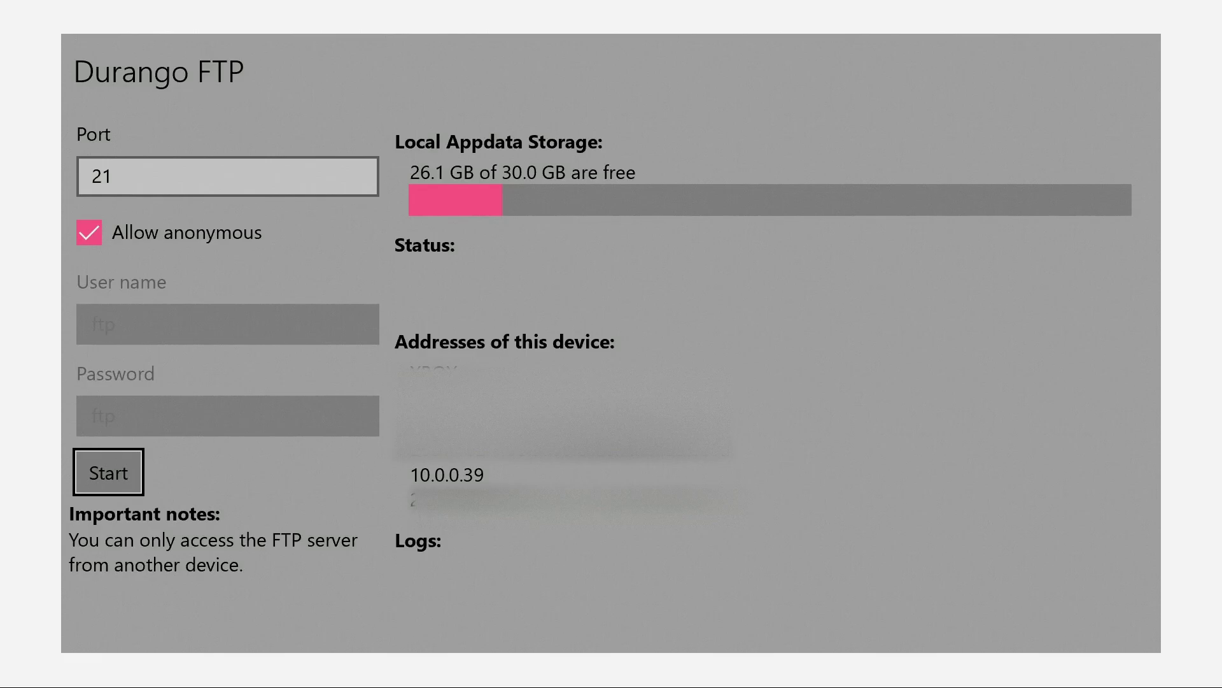
key(Return)
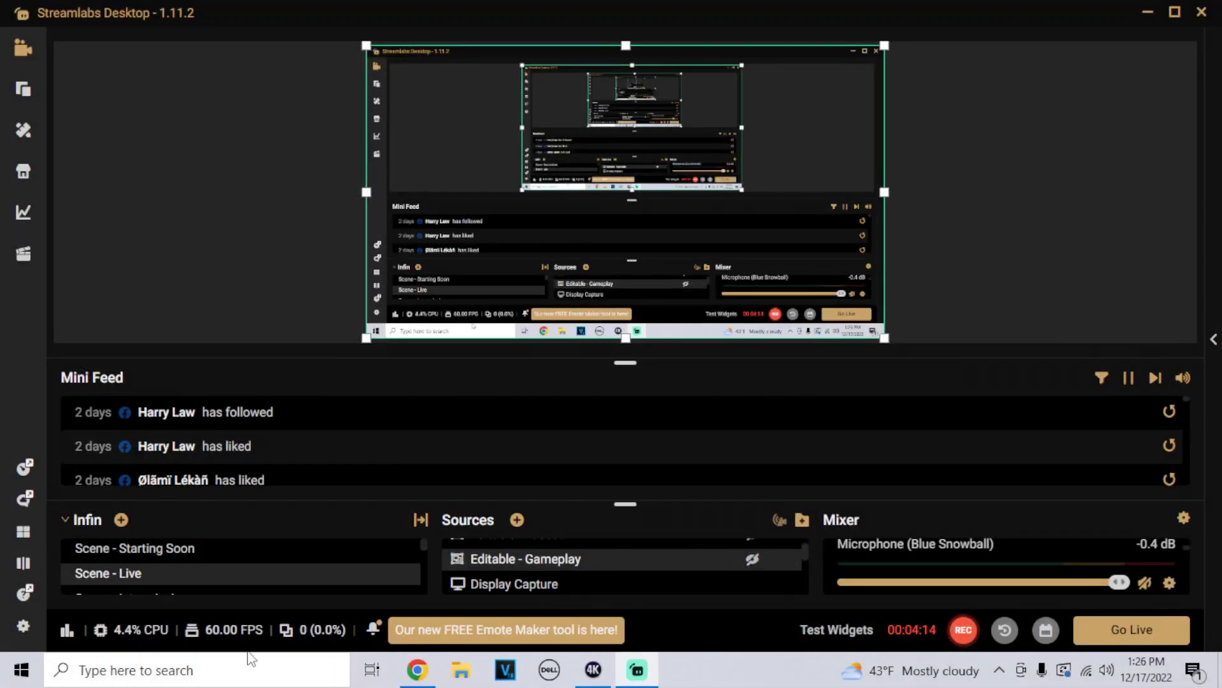
click(246, 660)
text(fi)
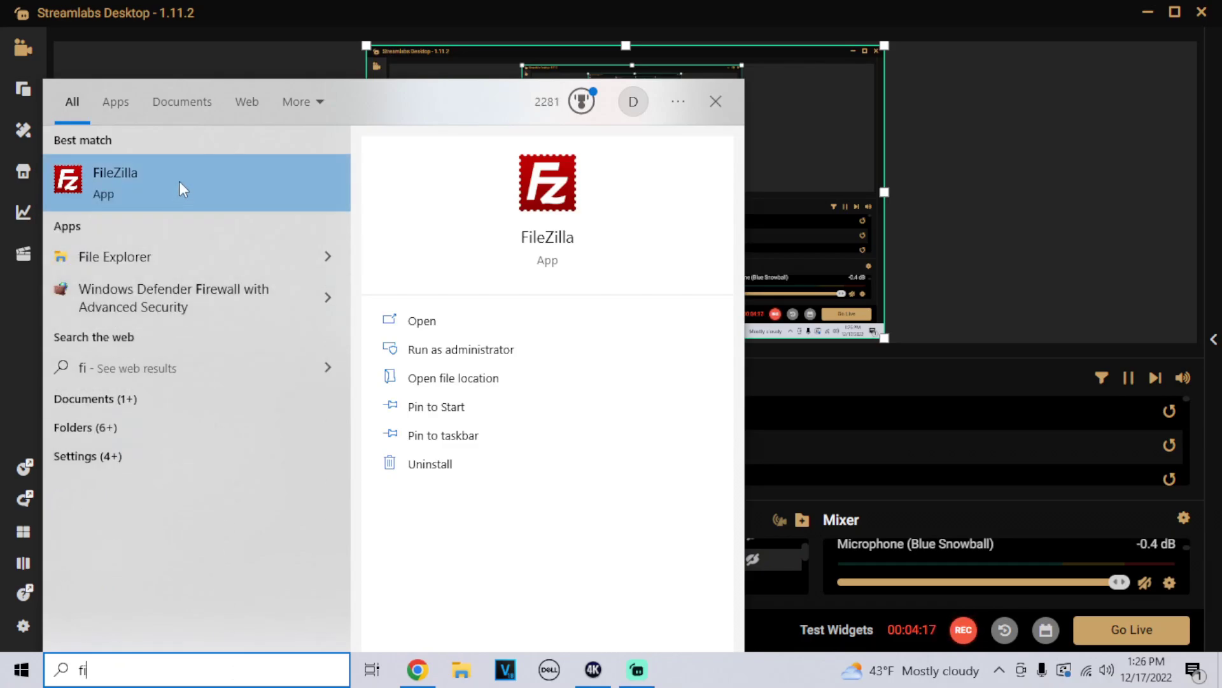
- Quickconnect FileZilla to host 10.0.0.39 on port 21, accepting the insecure plain FTP warning
click(179, 182)
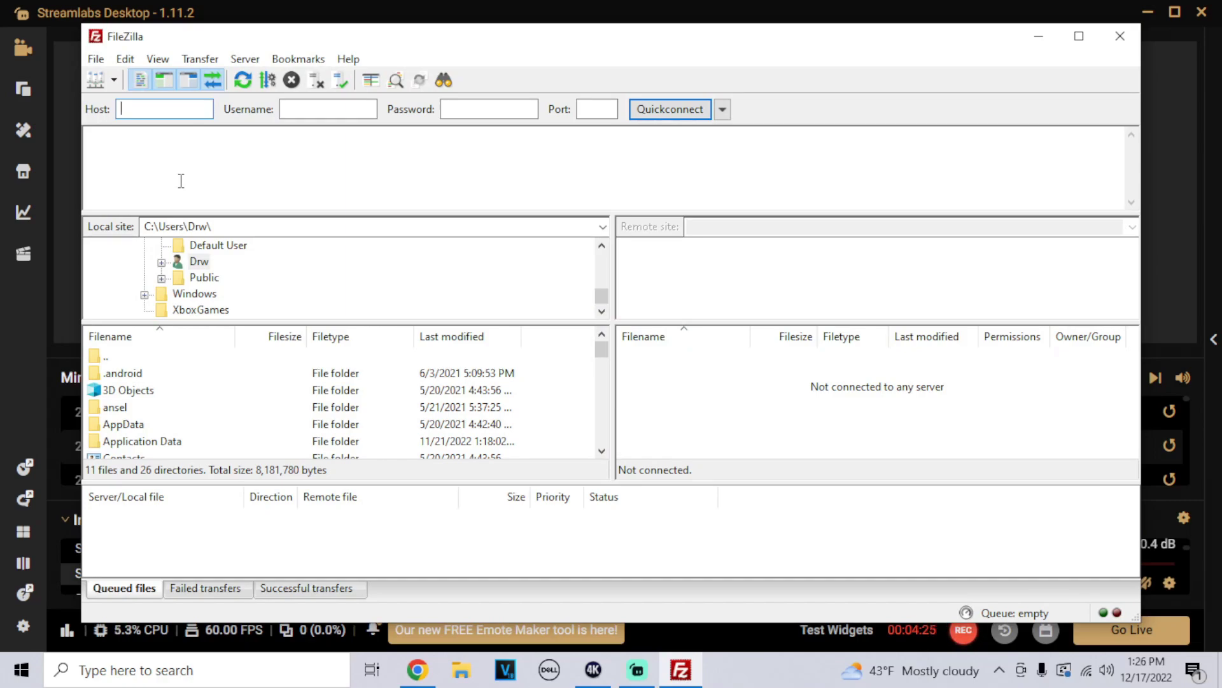
text(10)
text(.0.0.39)
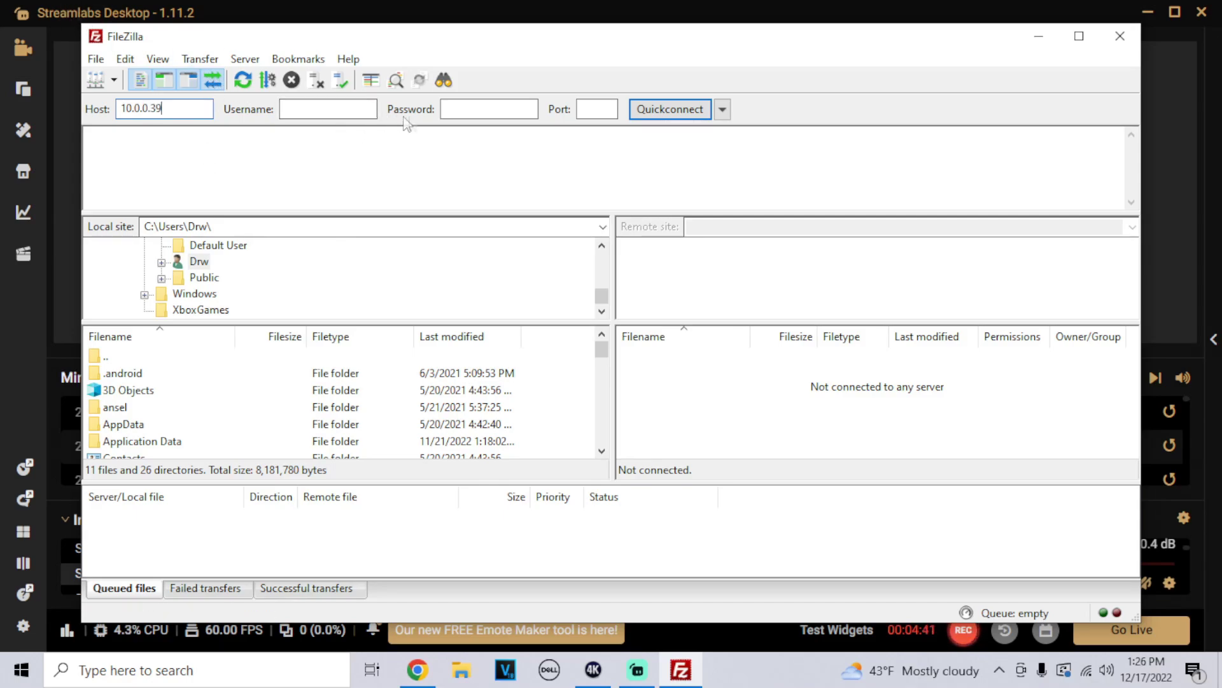
click(605, 110)
text(21)
click(655, 110)
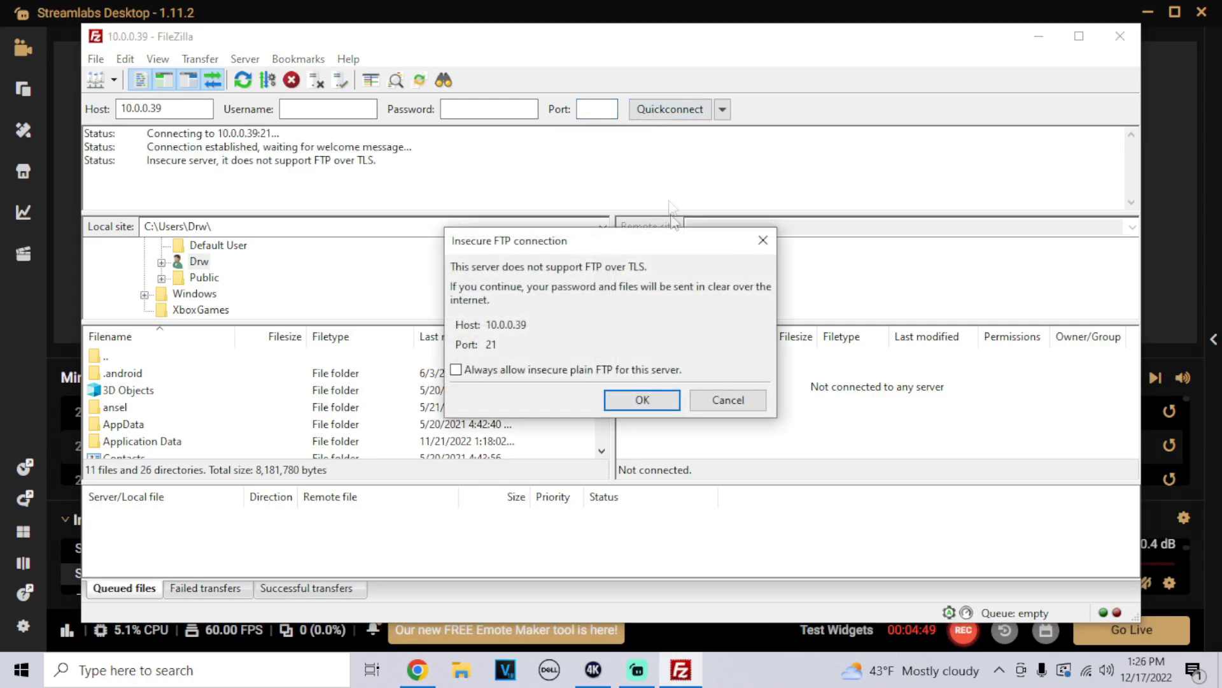
click(647, 405)
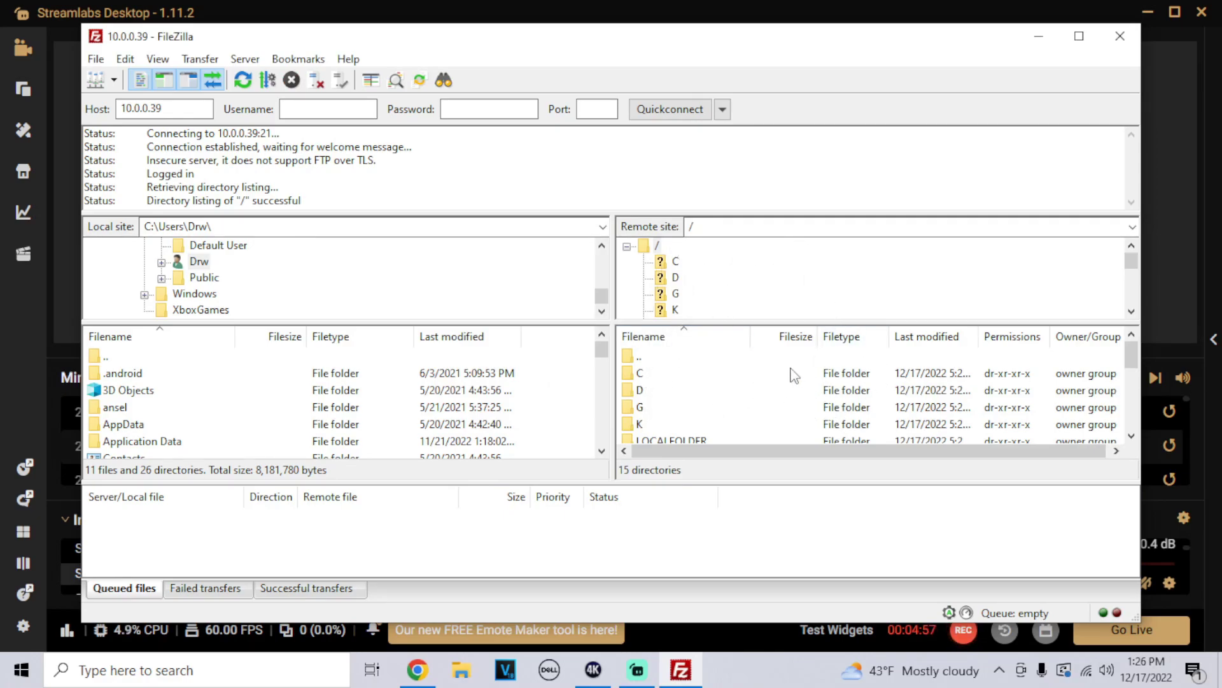
- Open LOCALFOLDER and then the Dolphin app's 4728XBMHUB data folder on the Xbox
scroll(726, 375, down, 1)
double_click(706, 391)
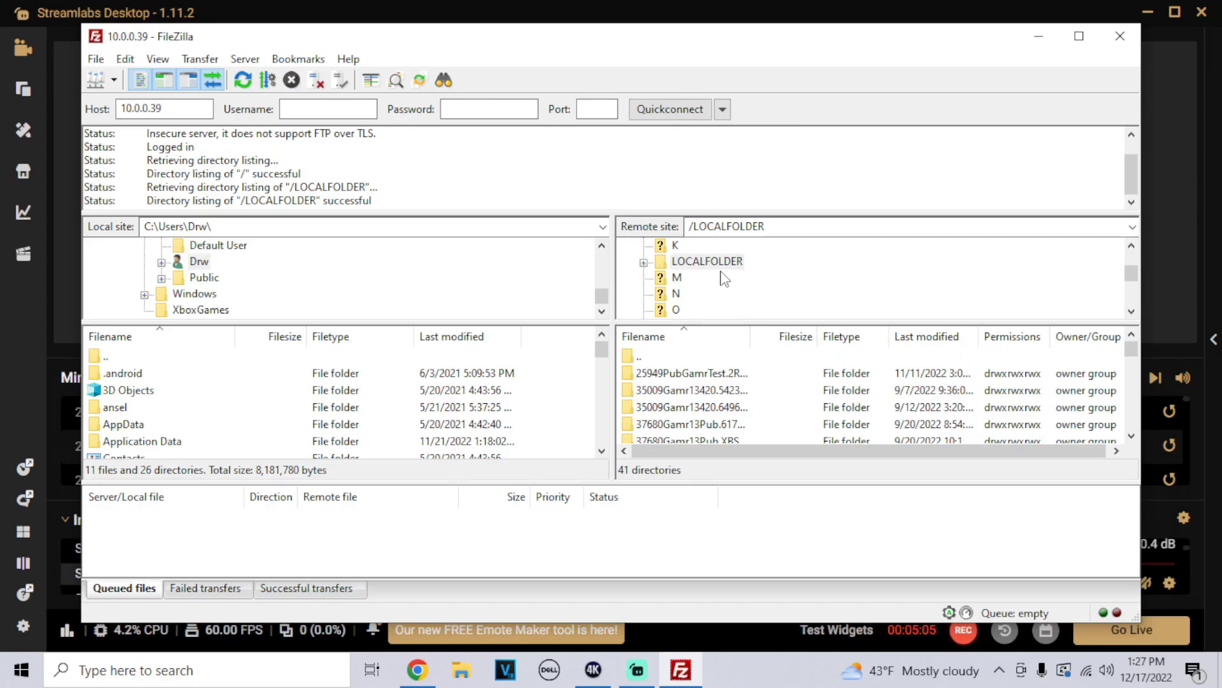
scroll(724, 278, down, 1)
scroll(708, 369, down, 1)
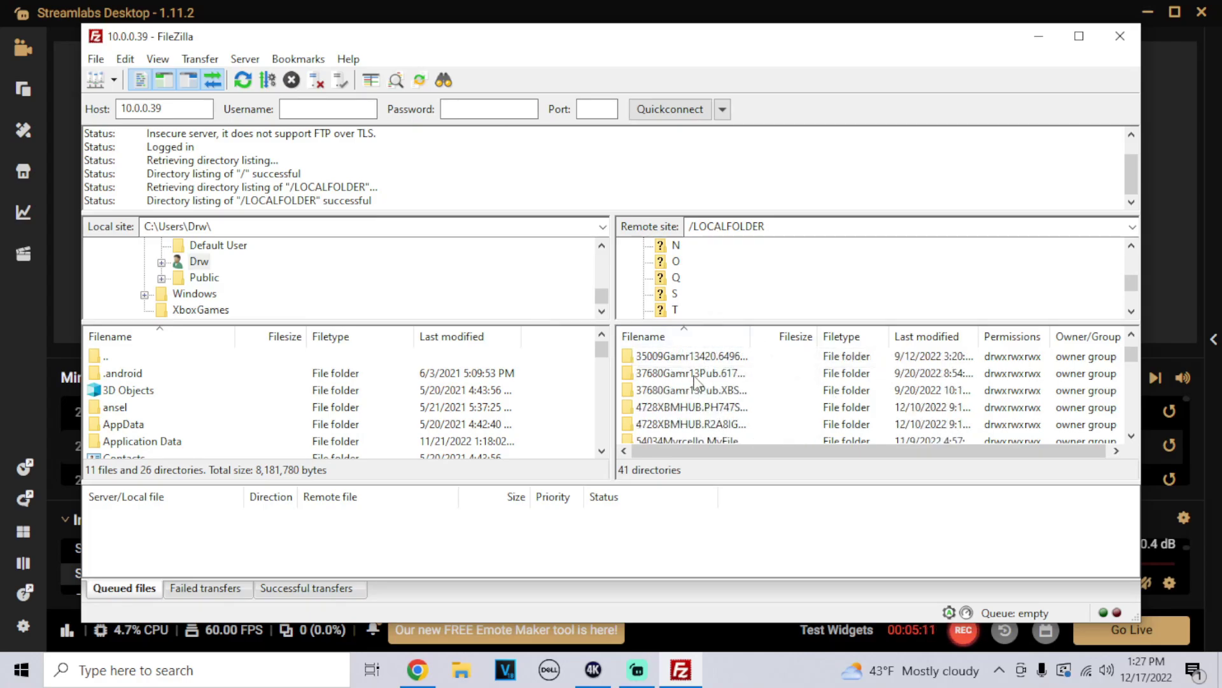
scroll(697, 375, down, 1)
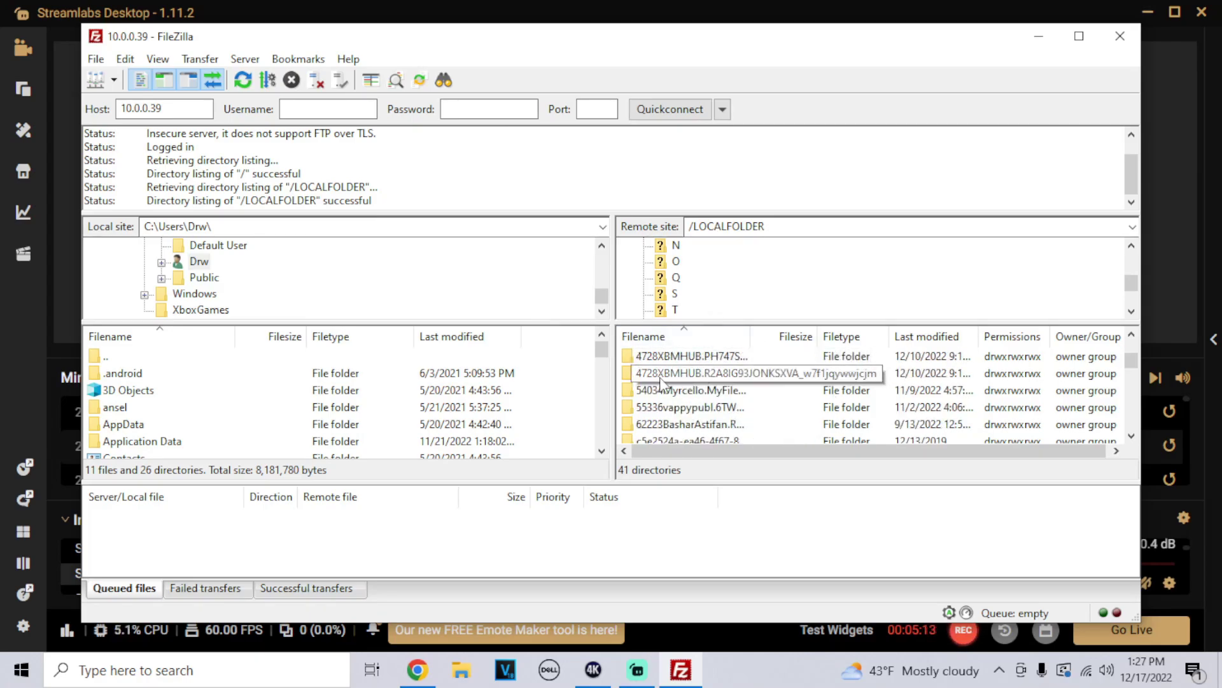
click(662, 375)
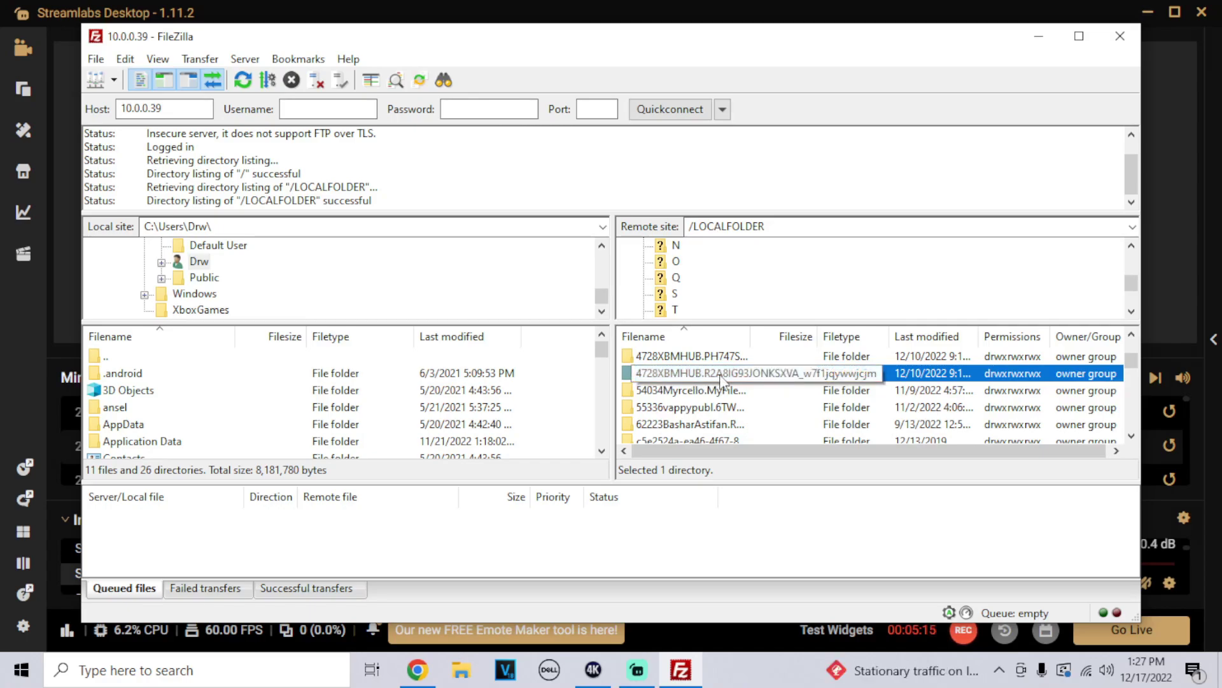
double_click(680, 376)
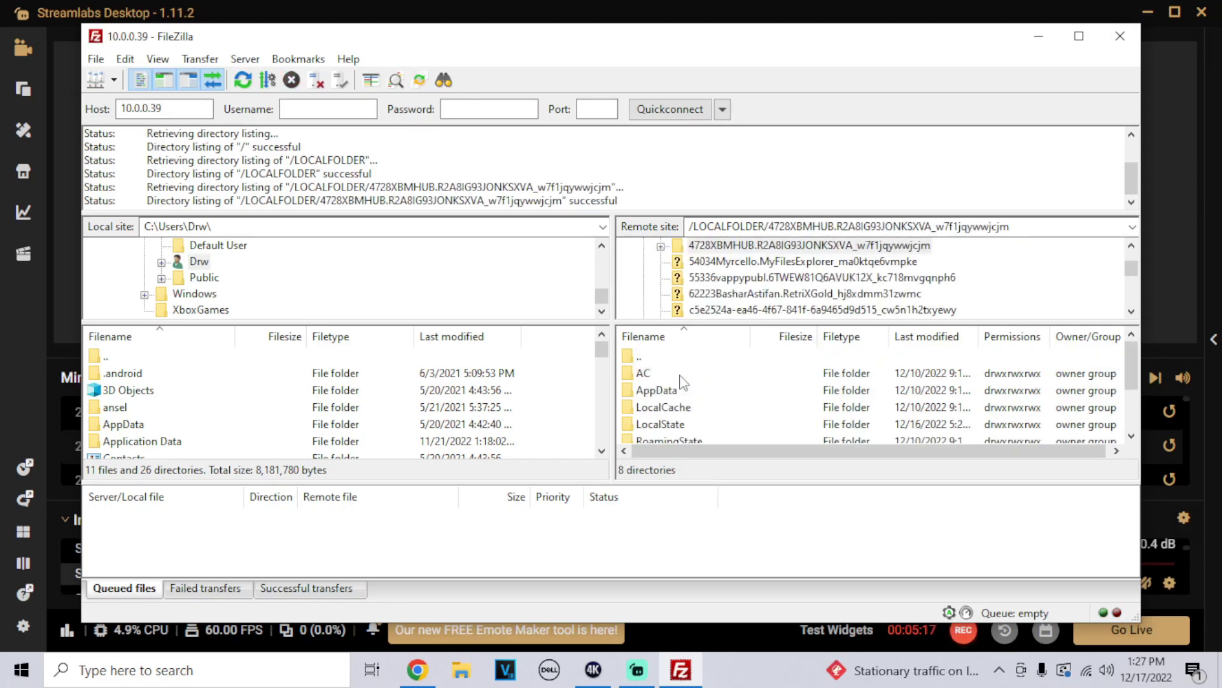
- Open LocalState and its Config folder, then show the desktop and open Dolphin Files.rar
scroll(683, 381, down, 1)
scroll(683, 381, down, 1)
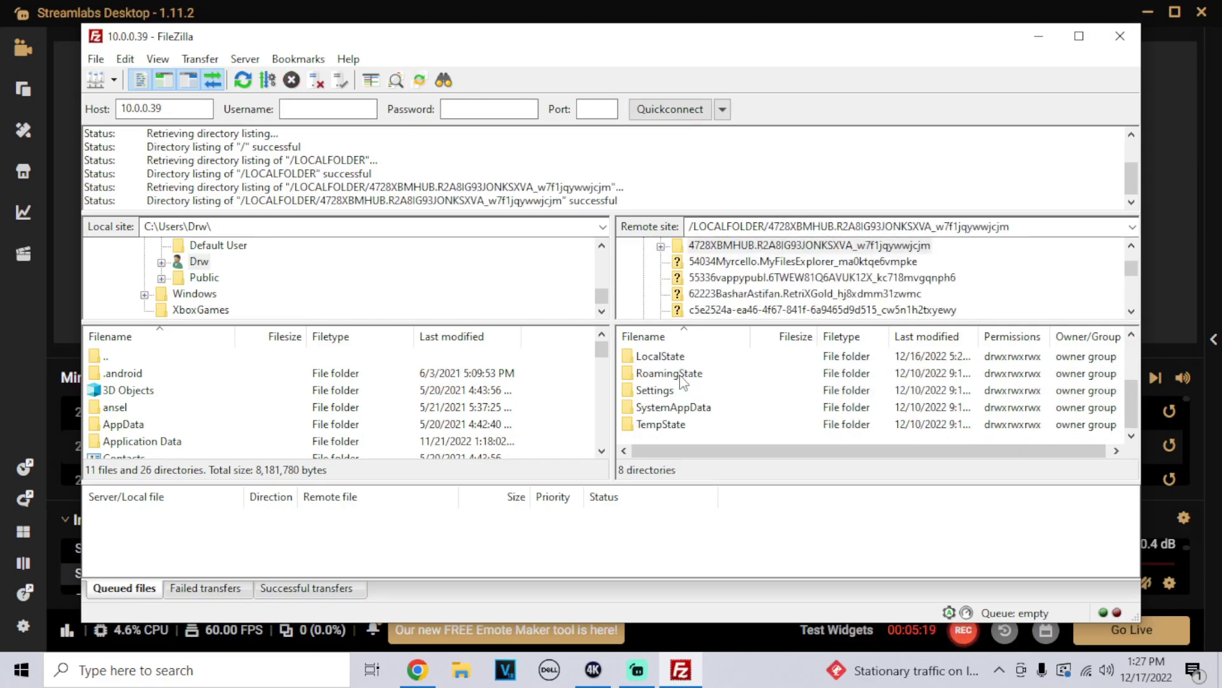
click(686, 357)
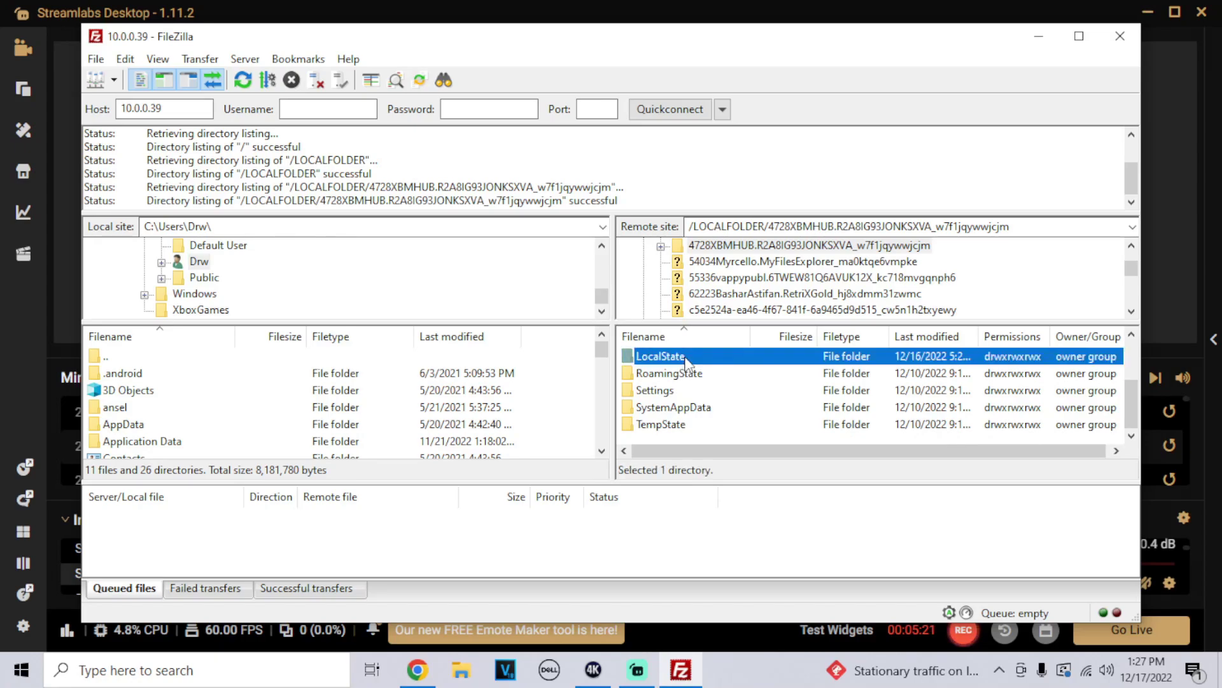
double_click(687, 357)
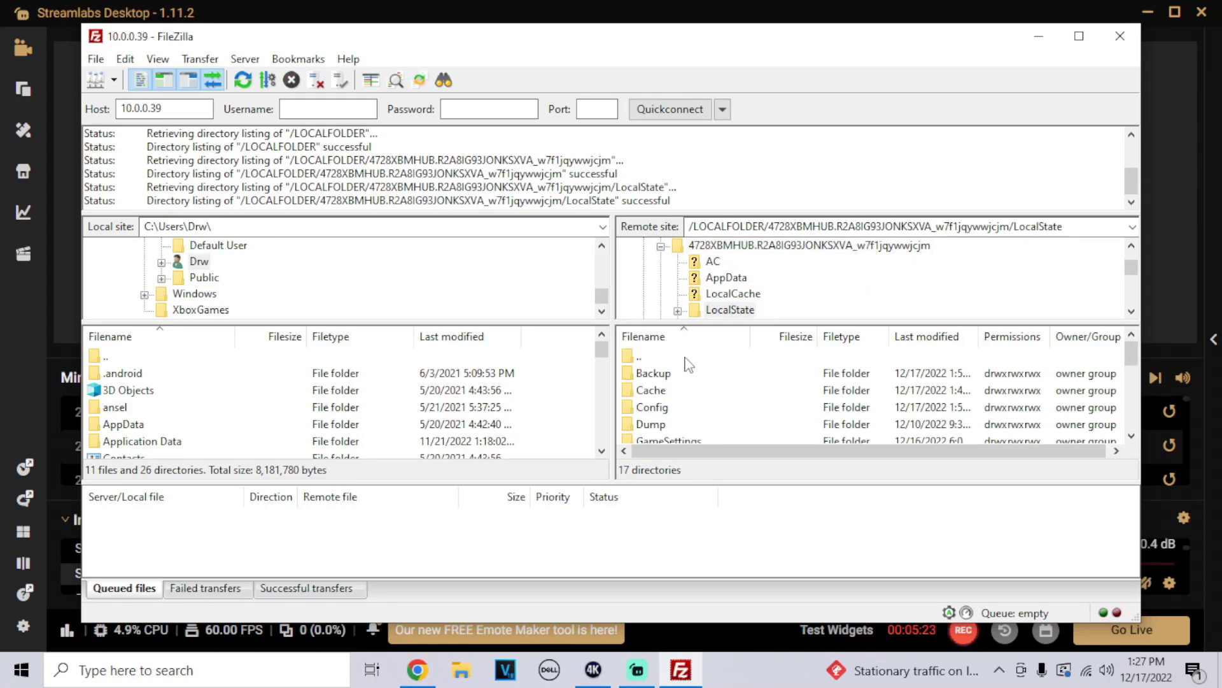
double_click(663, 408)
scroll(743, 390, down, 1)
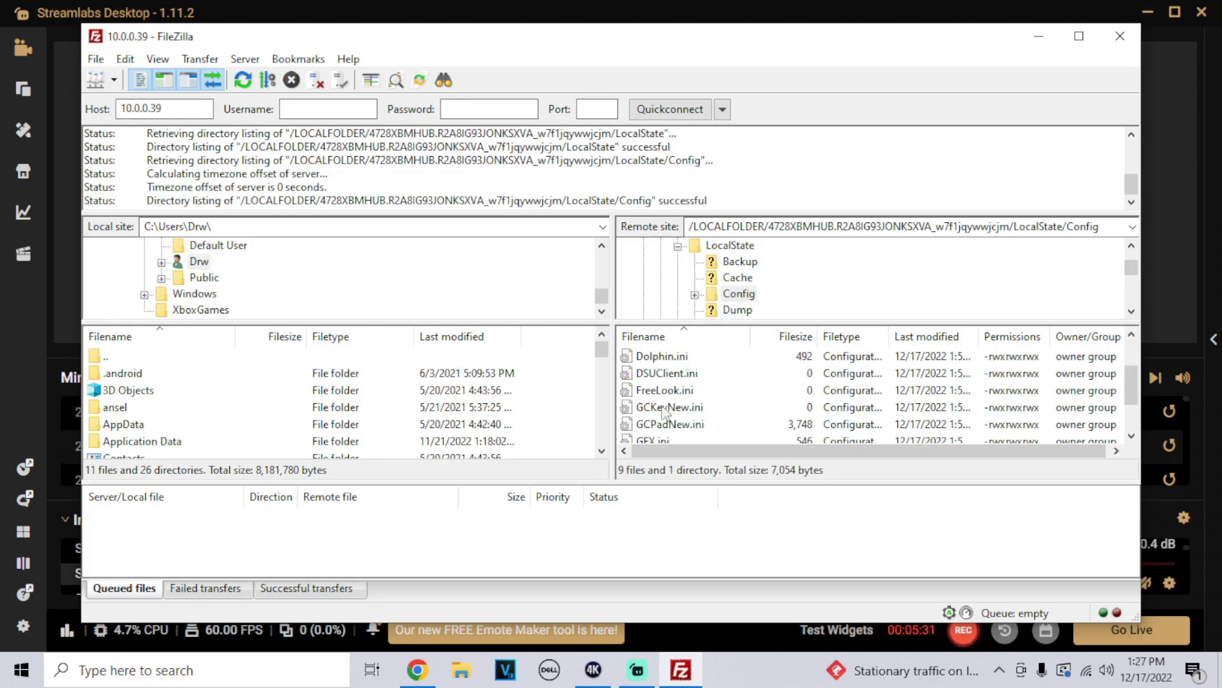
key(super+d)
double_click(426, 339)
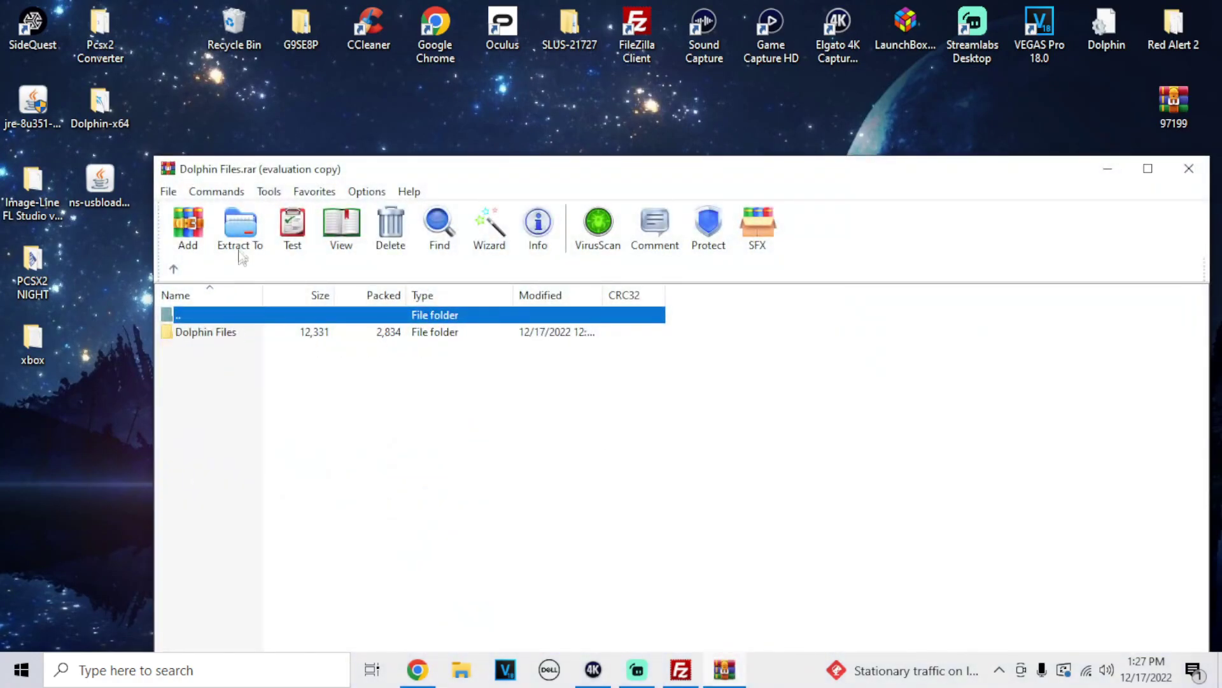
- Extract the archive to the Desktop with Yes to All, close WinRAR, and reposition the extracted folder
click(819, 396)
click(247, 250)
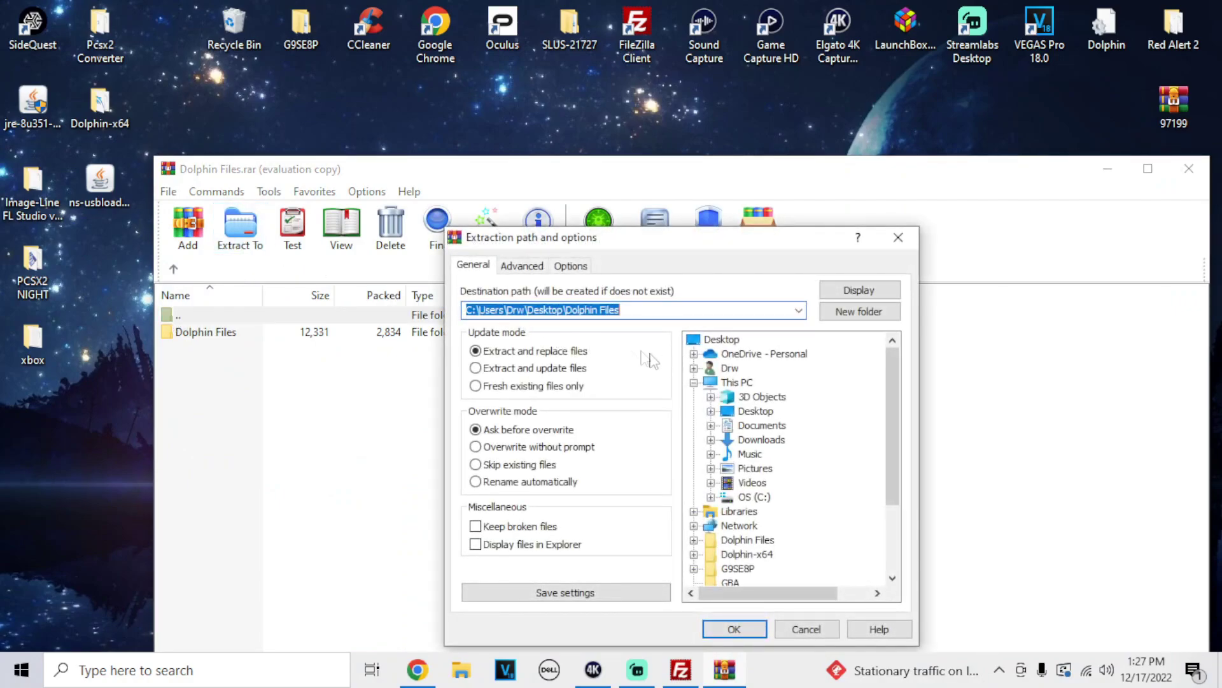
click(722, 339)
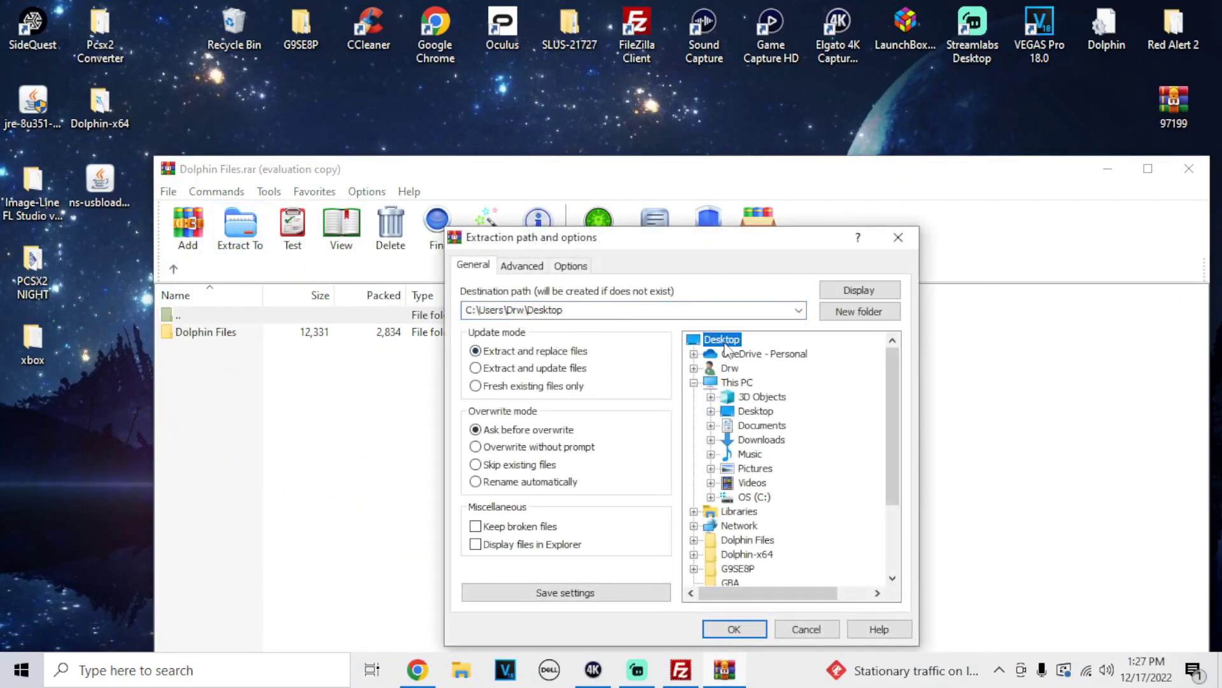
click(734, 630)
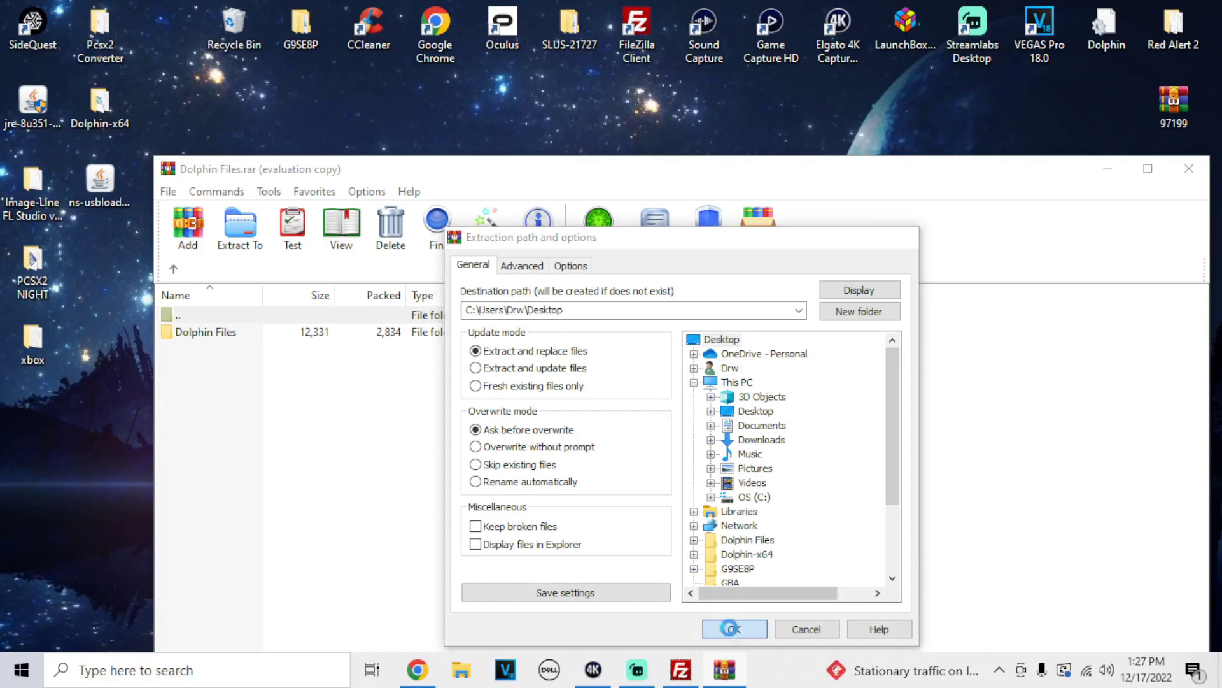
click(676, 563)
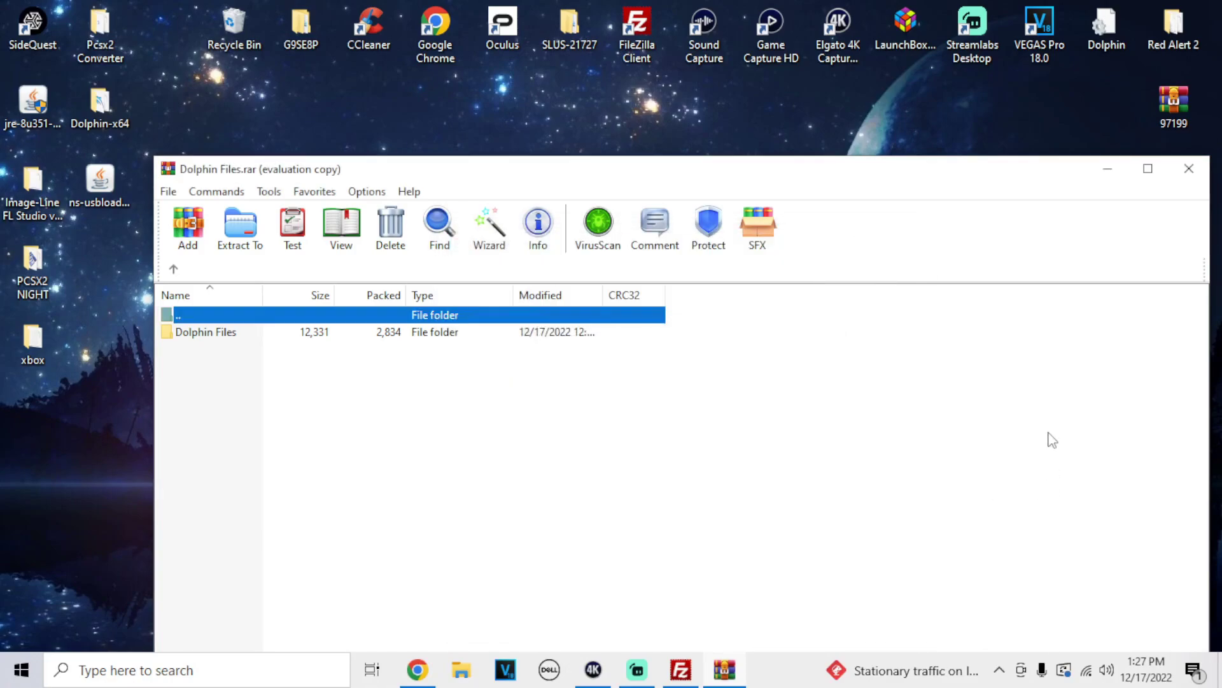
click(1188, 170)
drag(503, 343, 636, 338)
- In the Dolphin Files folder, select the Dolphin, GCPadNew, GFX and WiimoteNew .ini files
double_click(637, 344)
click(442, 294)
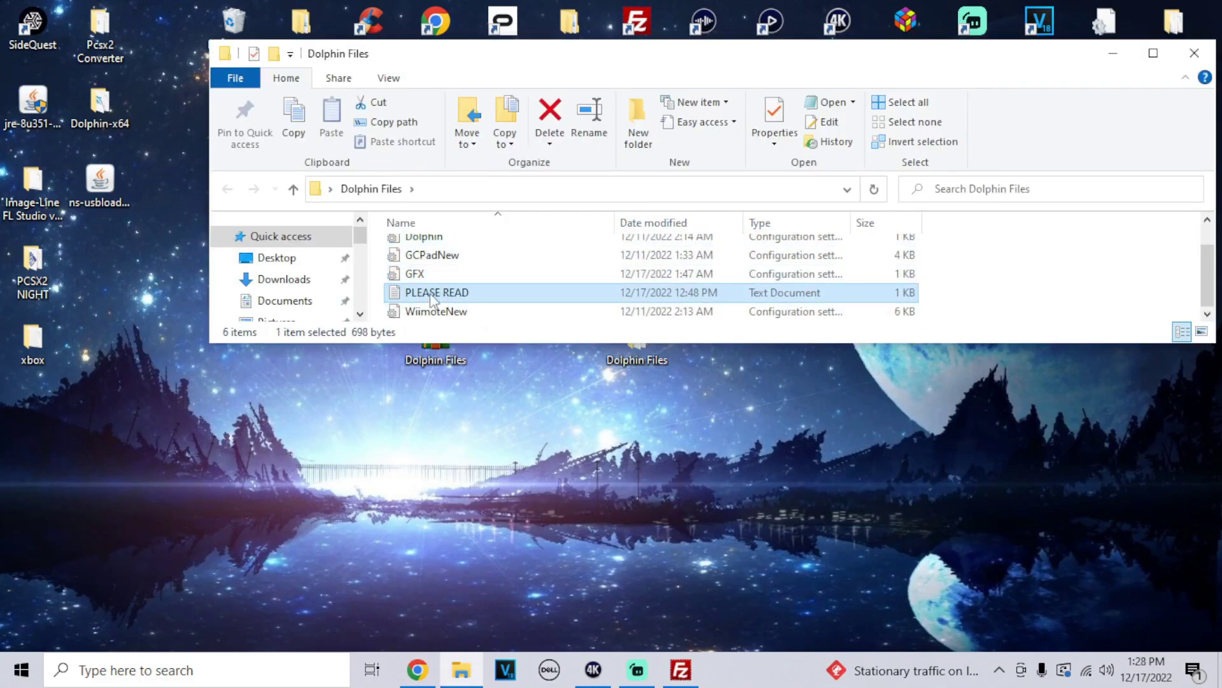
click(445, 311)
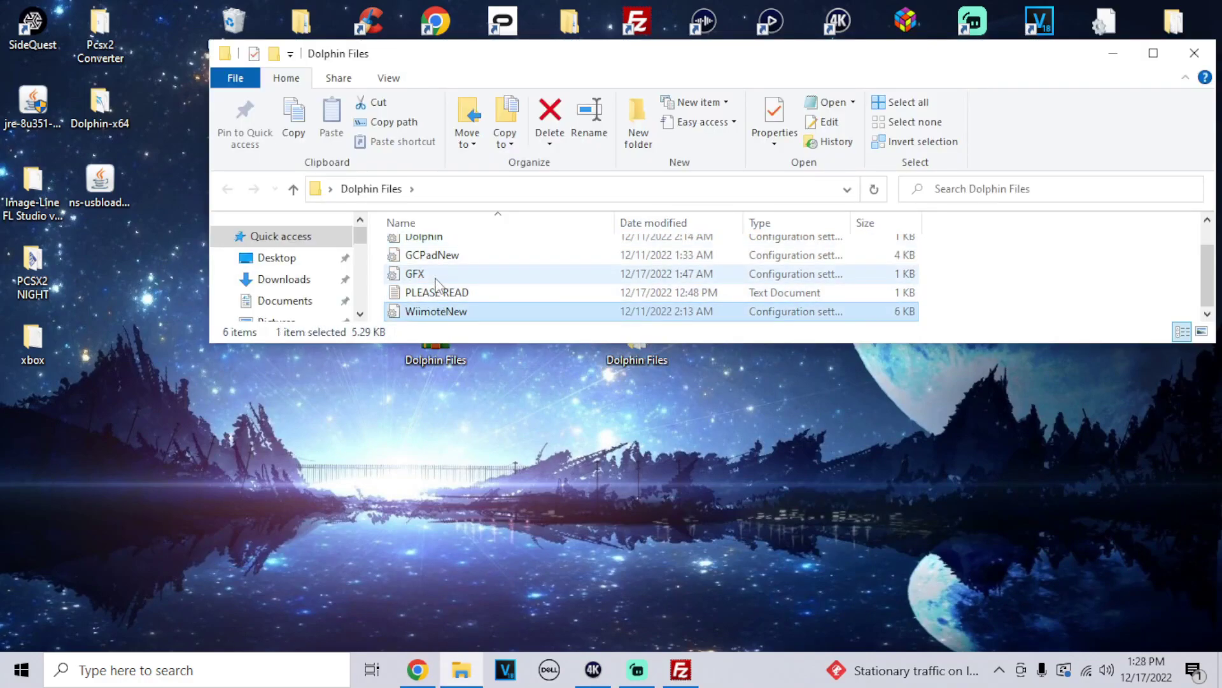
ctrl+click(433, 274)
ctrl+click(437, 255)
ctrl+click(427, 238)
scroll(464, 289, up, 1)
- Upload the four config files to the Xbox Config folder, overwriting each existing copy
drag(463, 289, 554, 319)
drag(507, 264, 623, 424)
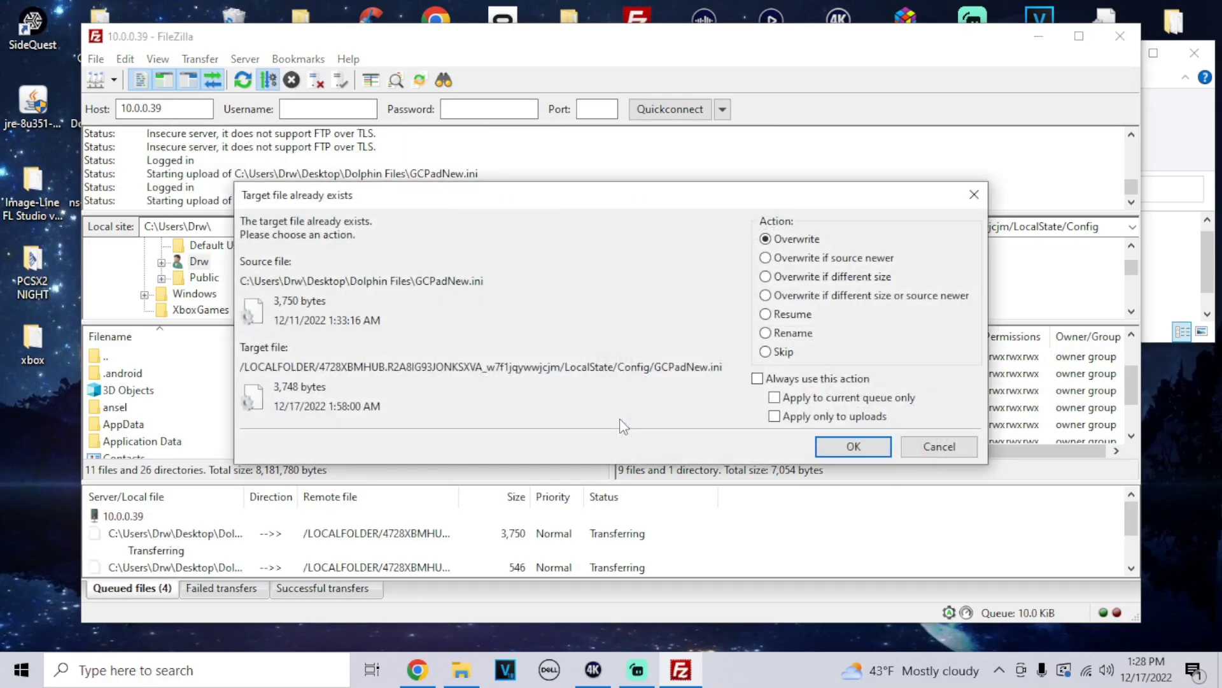
click(841, 452)
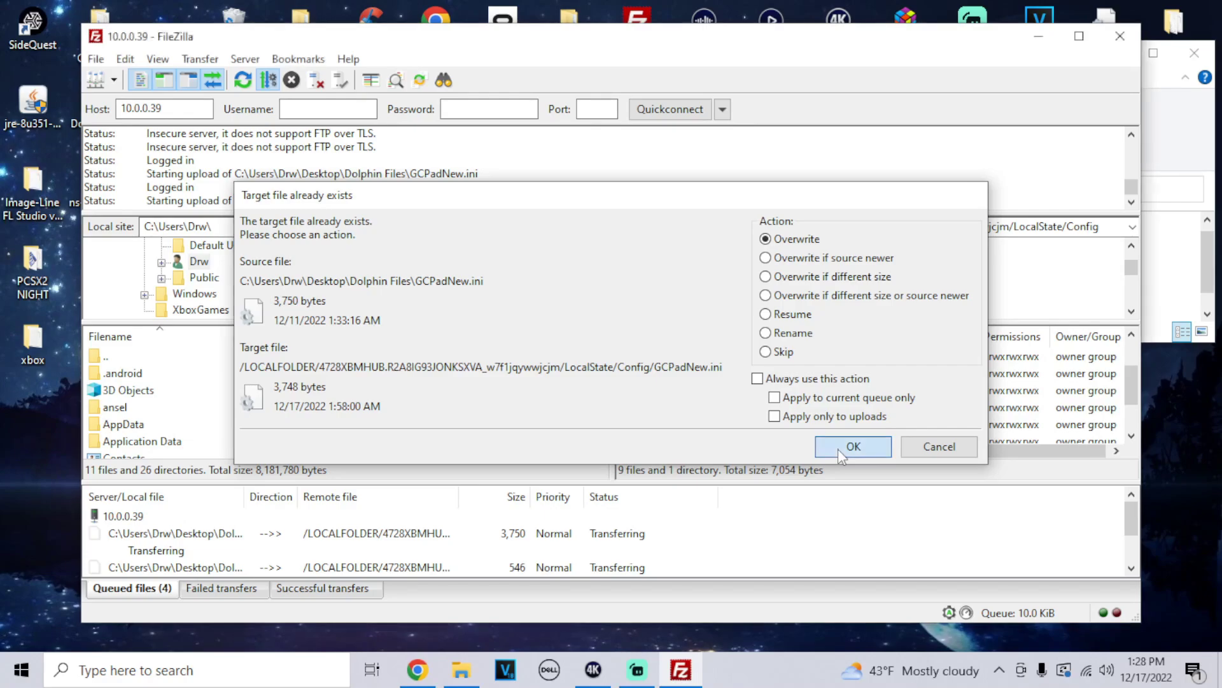
click(839, 448)
click(838, 448)
click(840, 449)
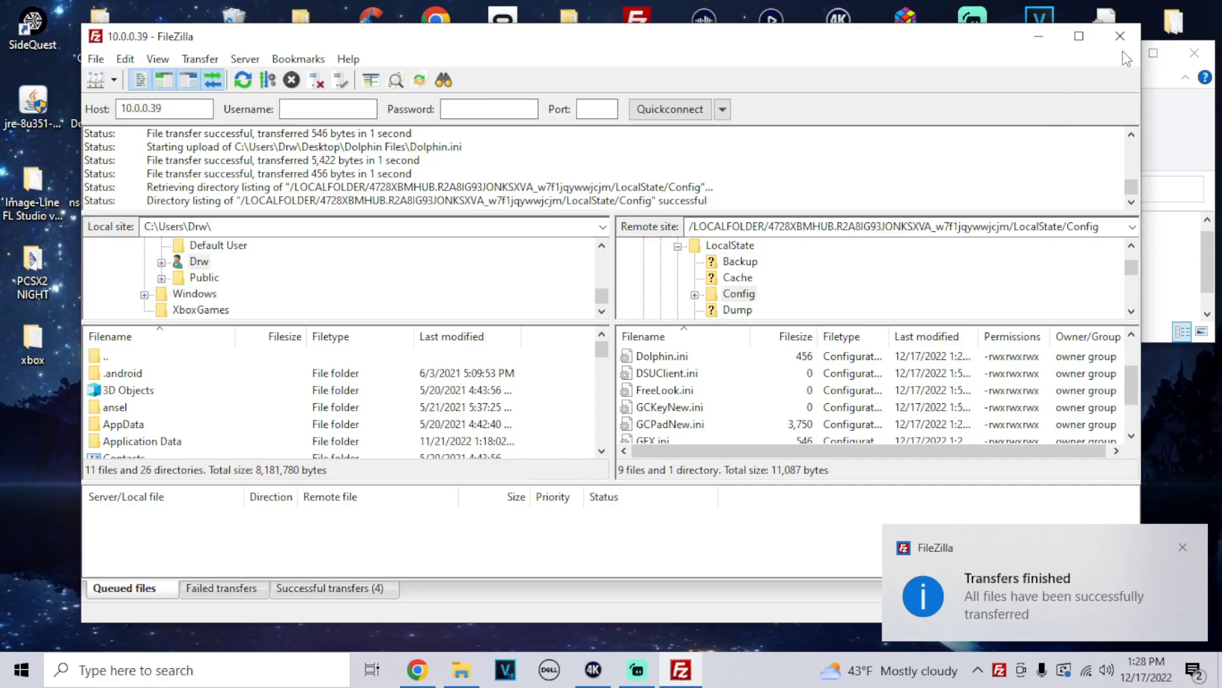
click(636, 671)
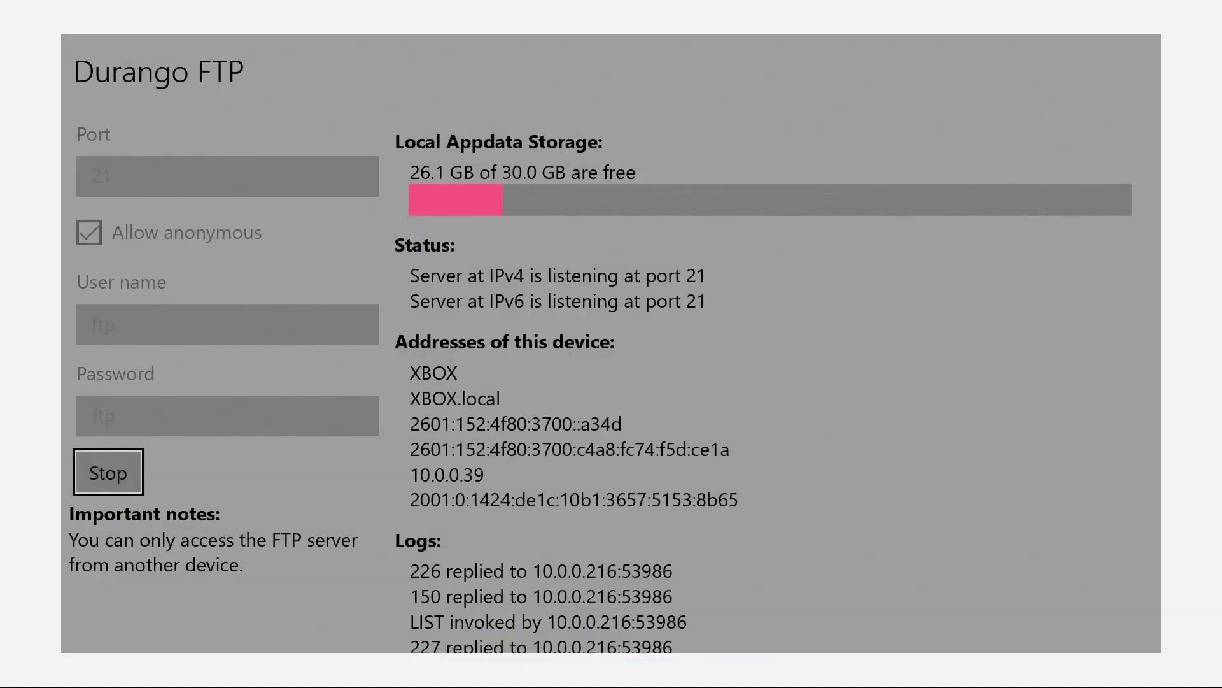
- Stop the Durango FTP server and launch Dolphin from the games library
key(Return)
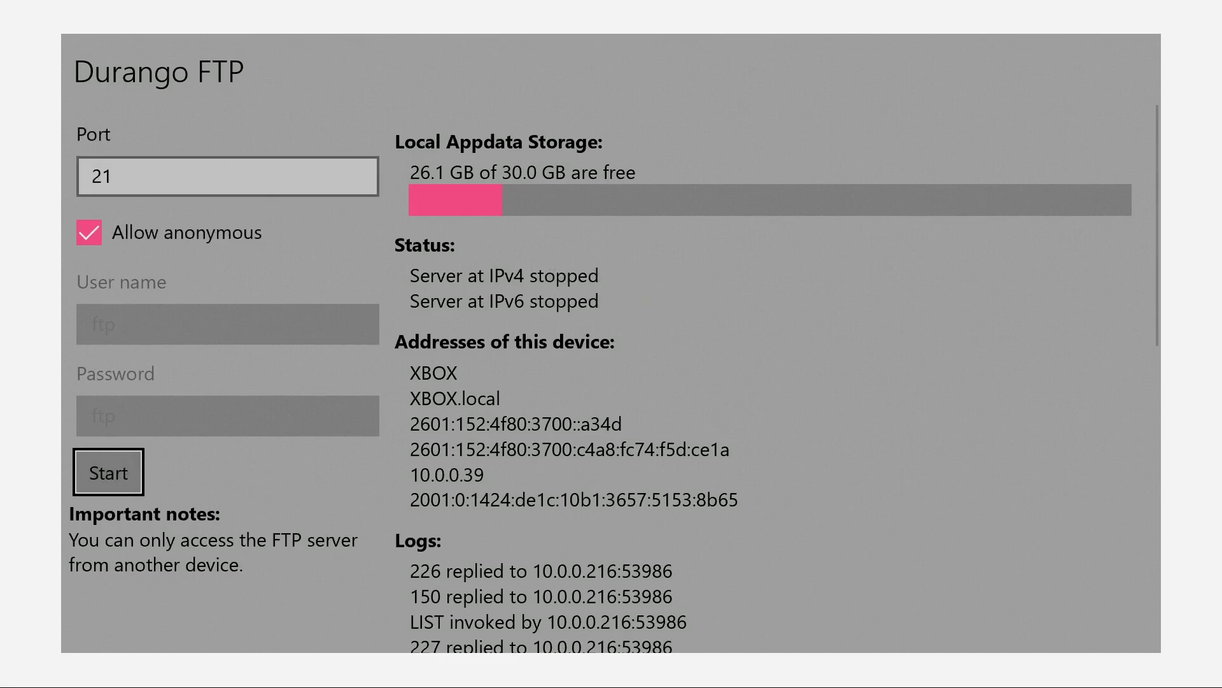
key(Escape)
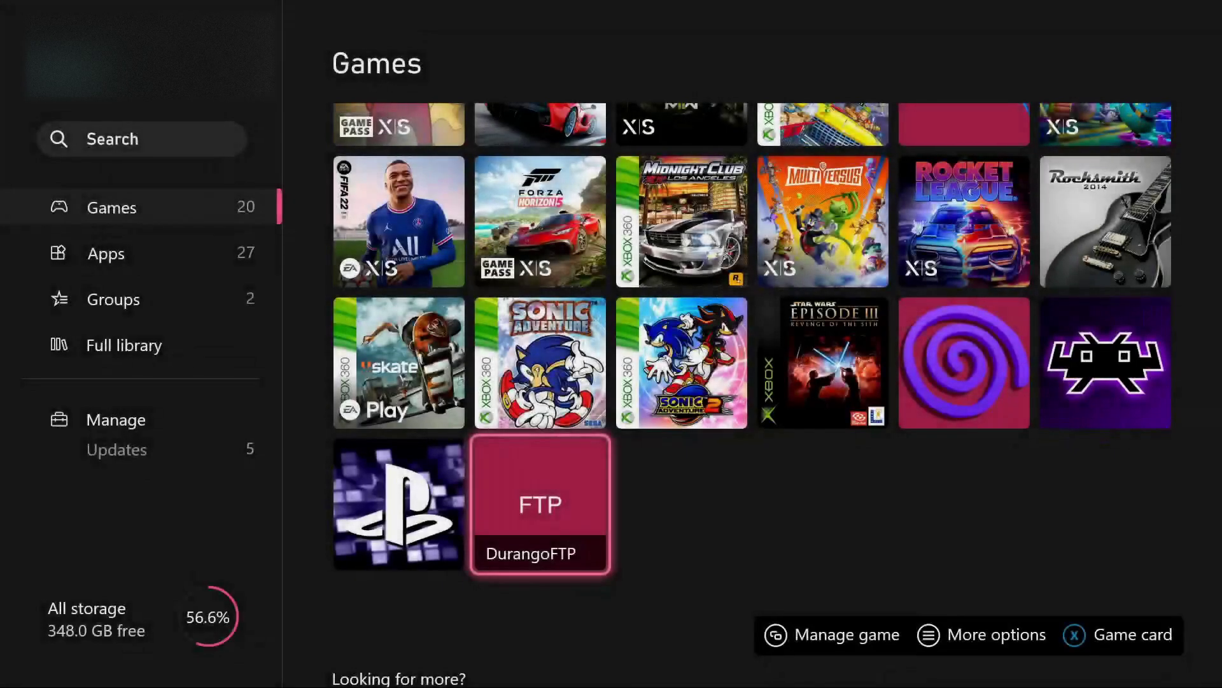
key(Return)
- Browse to D:\Games\WII GAMES and launch Pokemon Battle Revolution
key(Down)
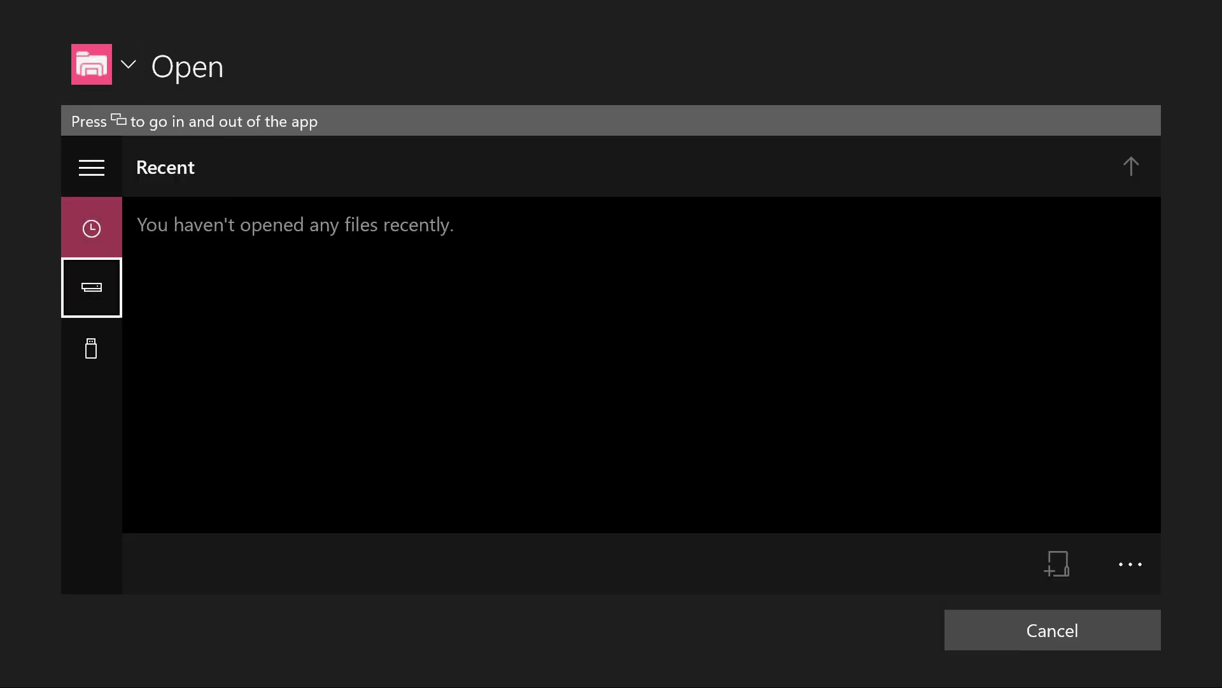
key(Down)
key(Right)
key(Right)
key(Return)
key(Down)
key(Down)
key(Down)
key(Down)
key(Down)
key(Up)
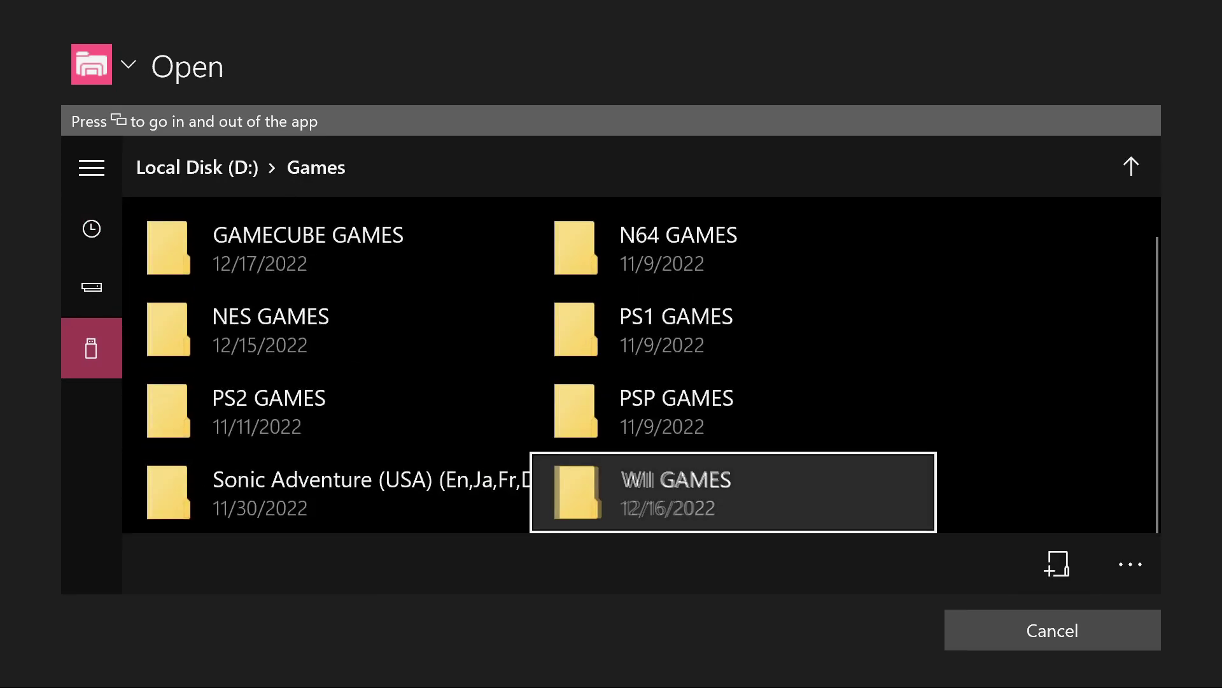
key(Return)
key(Down)
key(Right)
key(Return)
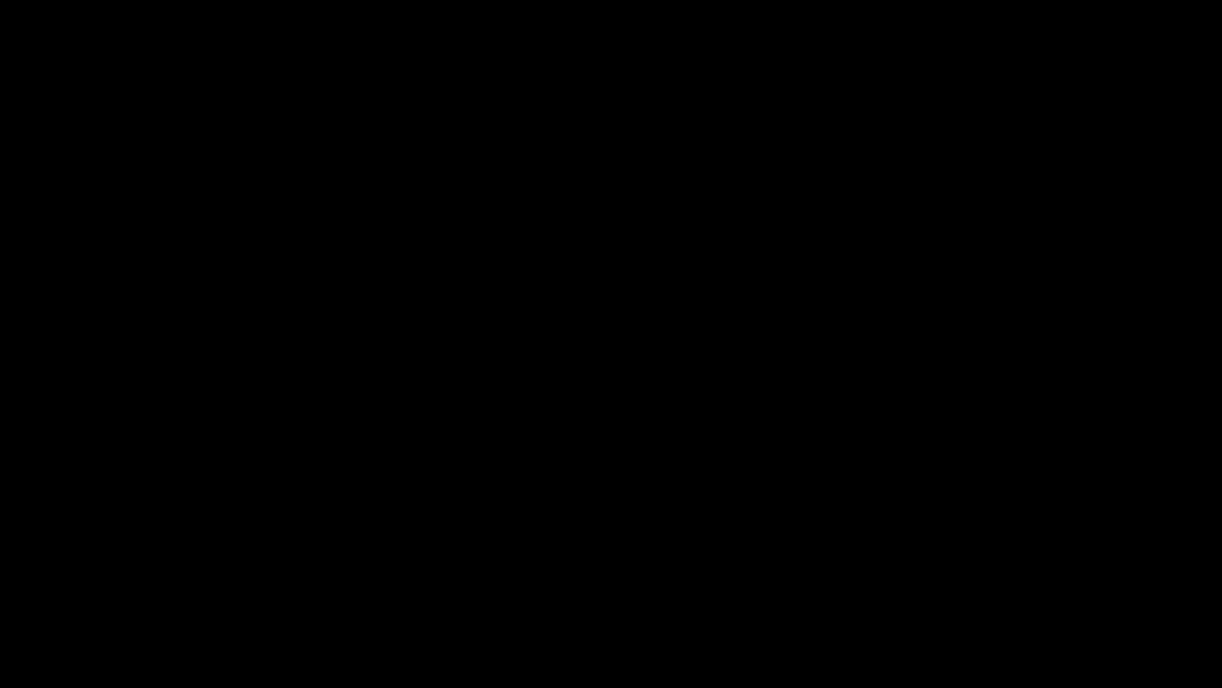